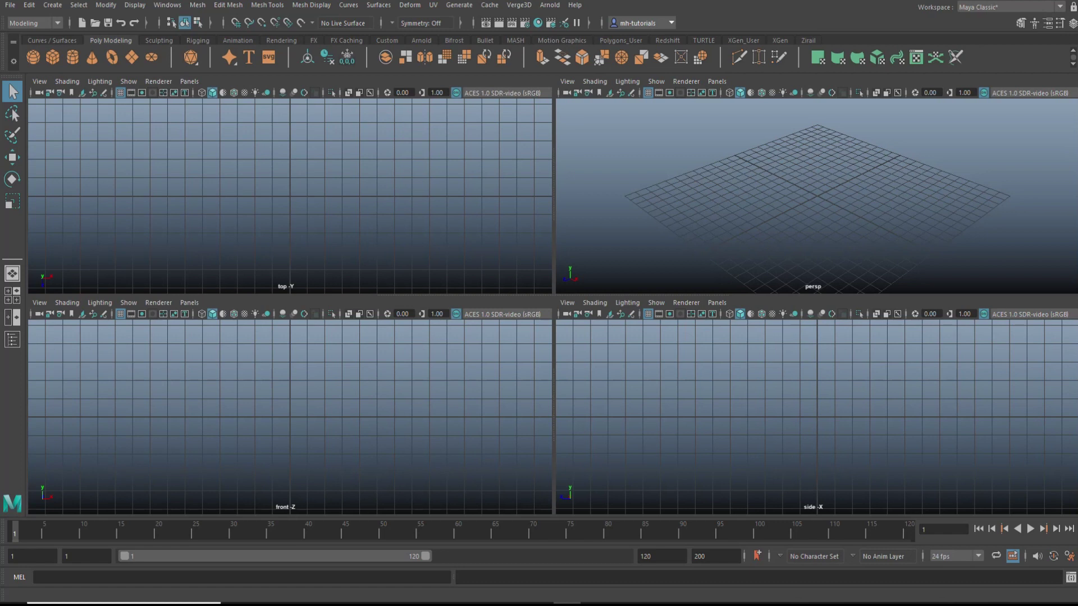
Create a polygon plane in the perspective view and set its width and height subdivisions to 1
key(space)
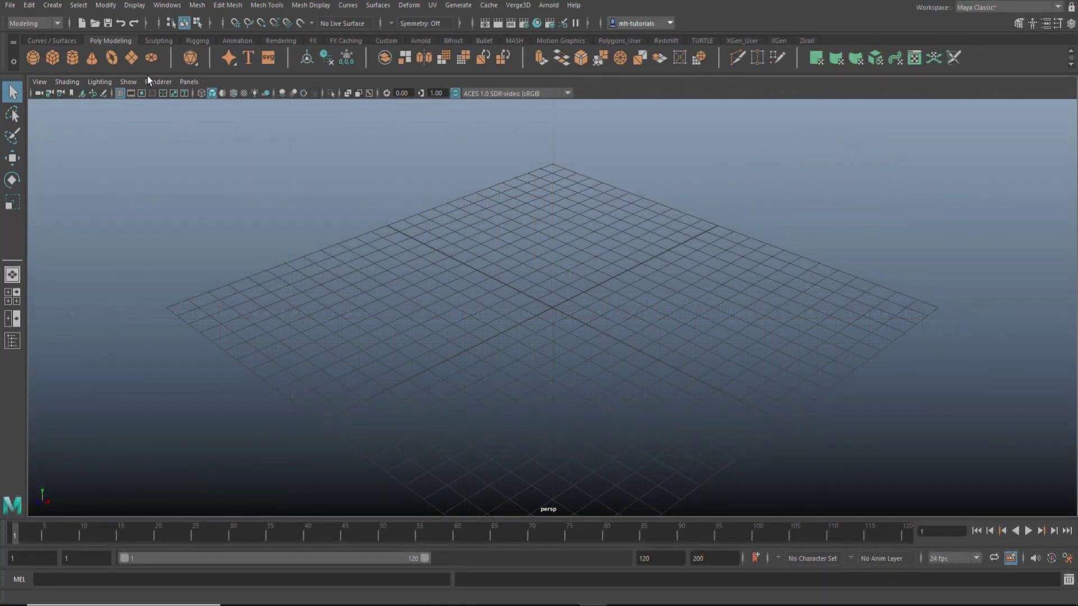
key(f)
key(ctrl+a)
click(258, 133)
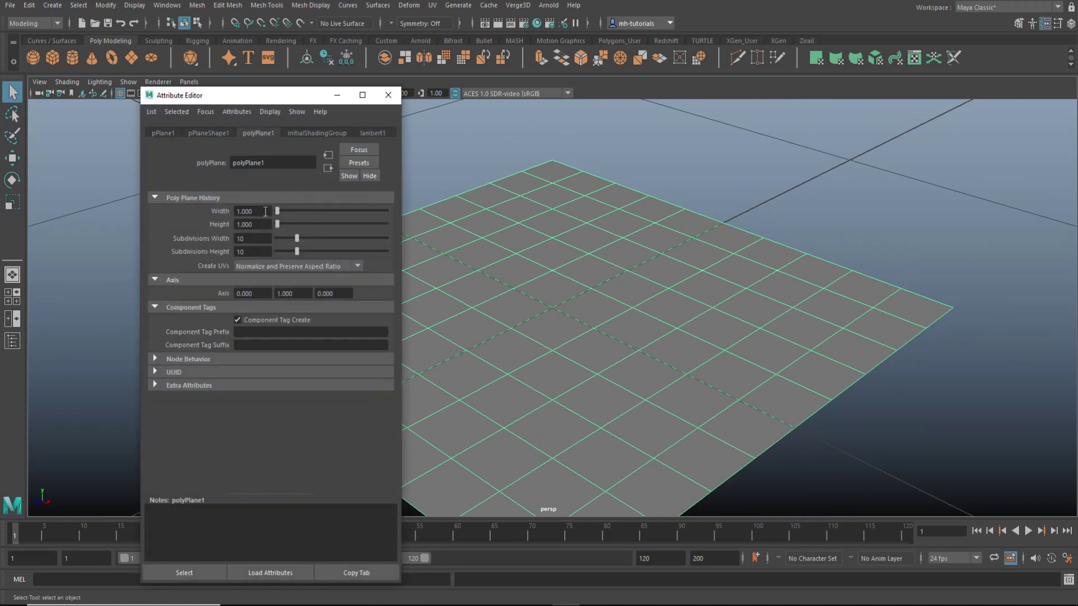
text(1)
key(Tab)
text(1)
click(388, 95)
scroll(605, 288, down, 4)
Extrude the plane's four border edges and scale them outward to about 1.14 in X and Z
right_drag(668, 216, 668, 174)
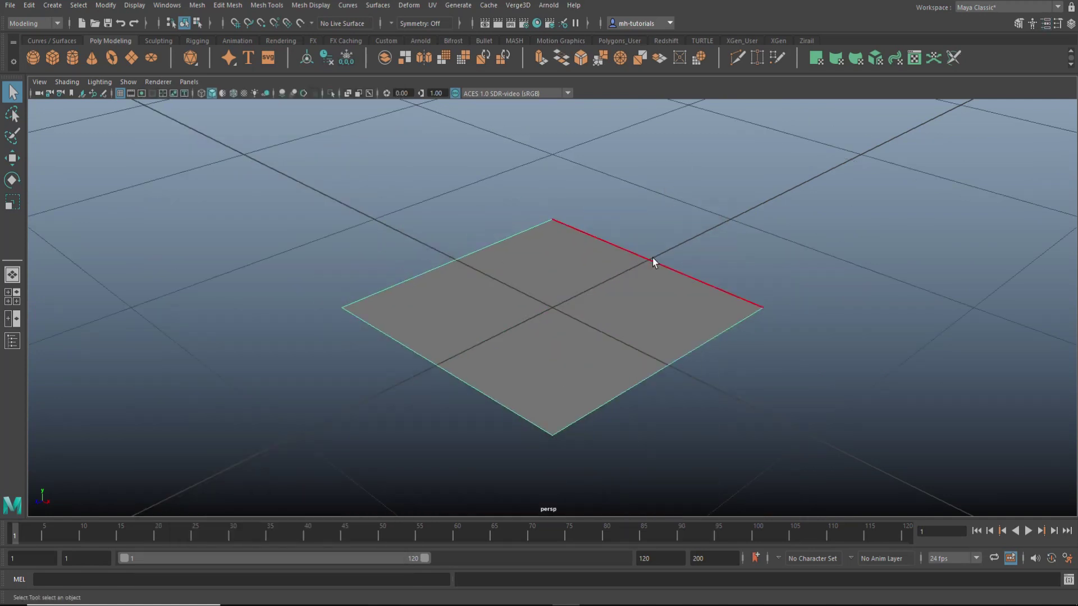
click(653, 258)
key(ctrl+e)
double_click(653, 258)
key(ctrl+e)
key(r)
drag(553, 308, 577, 312)
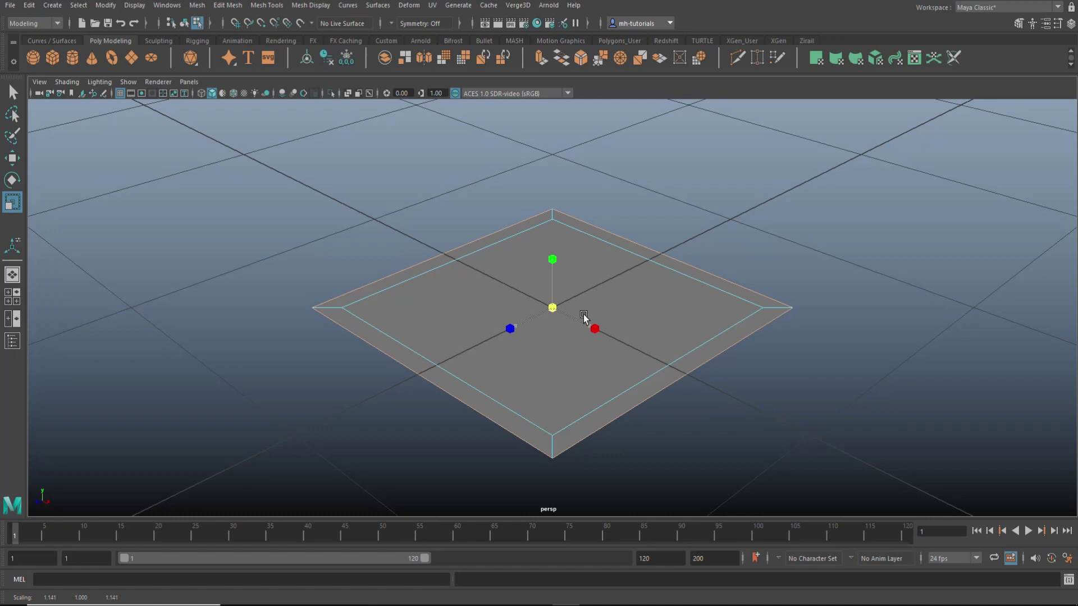
Select the ring of faces around the border and extrude it upward into a raised rim
alt+drag(349, 421, 426, 435)
right_drag(439, 245, 436, 275)
click(422, 262)
shift+double_click(527, 202)
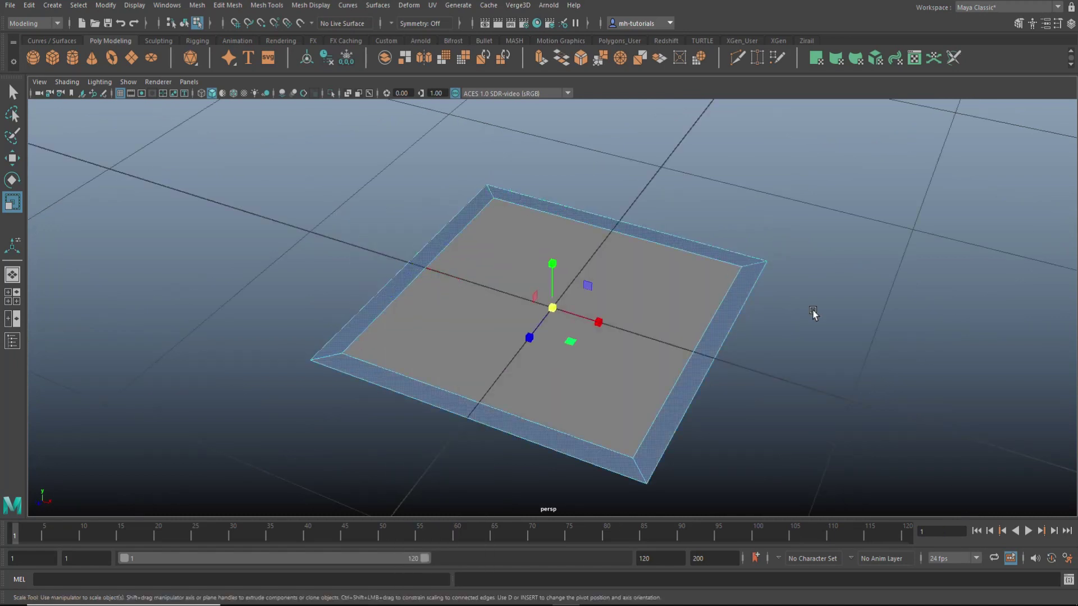
key(ctrl+e)
key(w)
drag(552, 261, 554, 247)
Check the rimmed plane in smooth preview and return it to the unsmoothed display
right_drag(634, 223, 696, 188)
key(3)
click(830, 327)
alt+drag(768, 400, 840, 445)
key(z)
key(1)
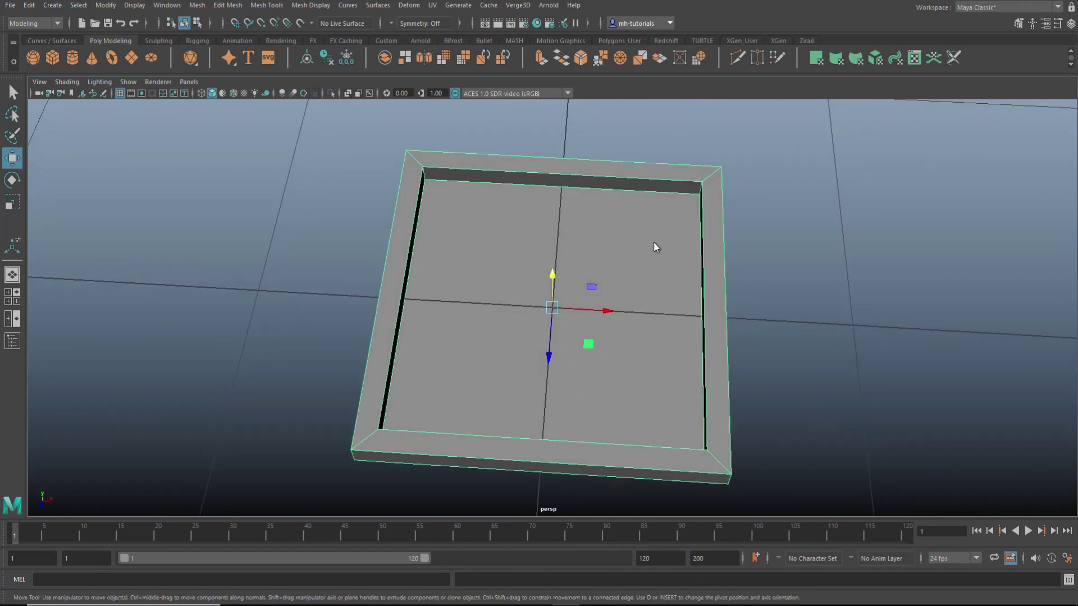
Raise the centre face inside the rim and check the shape in smooth preview
right_drag(650, 245, 651, 292)
drag(554, 276, 551, 255)
alt+drag(743, 412, 755, 342)
right_drag(679, 263, 732, 228)
key(3)
click(767, 337)
alt+drag(738, 376, 758, 449)
Apply a Smooth operation to the whole rimmed mesh to make it a rounded button
key(z)
click(197, 6)
click(230, 138)
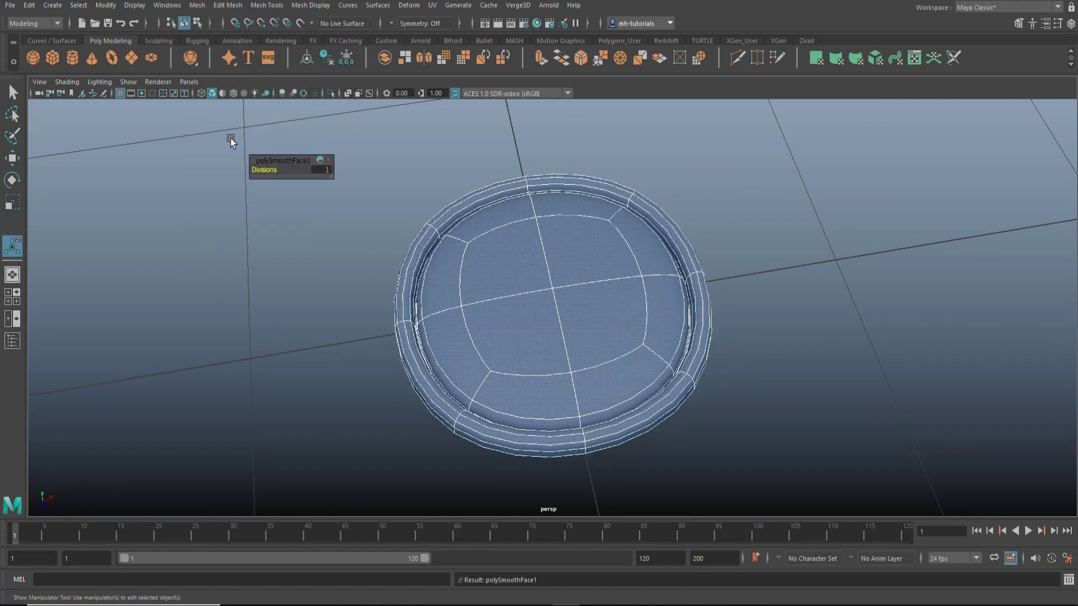
key(Return)
click(797, 332)
alt+drag(796, 332, 786, 264)
Scale the smoothed button narrower along one horizontal axis to make it oval
click(591, 327)
alt+drag(591, 327, 600, 381)
key(space)
key(space)
scroll(655, 380, up, 5)
scroll(655, 380, up, 3)
key(r)
drag(623, 314, 594, 309)
click(12, 296)
key(space)
click(683, 402)
alt+drag(683, 401, 785, 411)
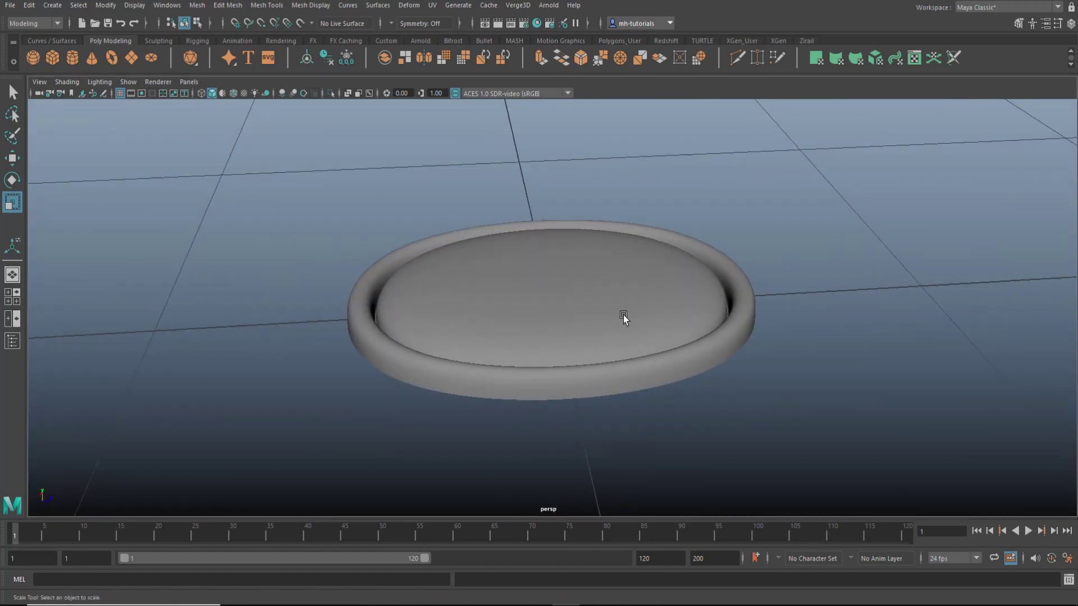
Select the central faces on the button's top, grow the selection four times, and move them up slightly
right_drag(542, 260, 547, 303)
alt+drag(698, 322, 709, 393)
drag(531, 268, 574, 264)
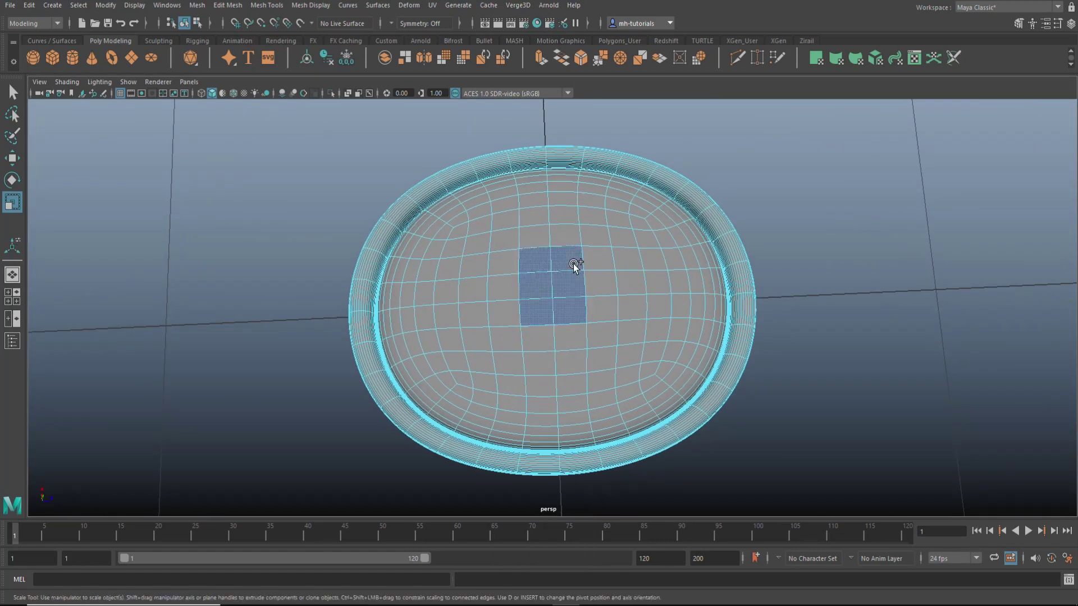
key(shift+period)
key(shift+period)
key(shift+period)
key(shift+period)
alt+drag(398, 288, 865, 312)
key(w)
drag(553, 221, 553, 206)
right_click(640, 247)
right_drag(652, 244, 694, 230)
click(794, 227)
Create a second polygon plane at the origin and move the oval button aside along X
alt+drag(858, 359, 652, 393)
click(718, 328)
key(e)
click(796, 376)
click(505, 361)
right_click(488, 337)
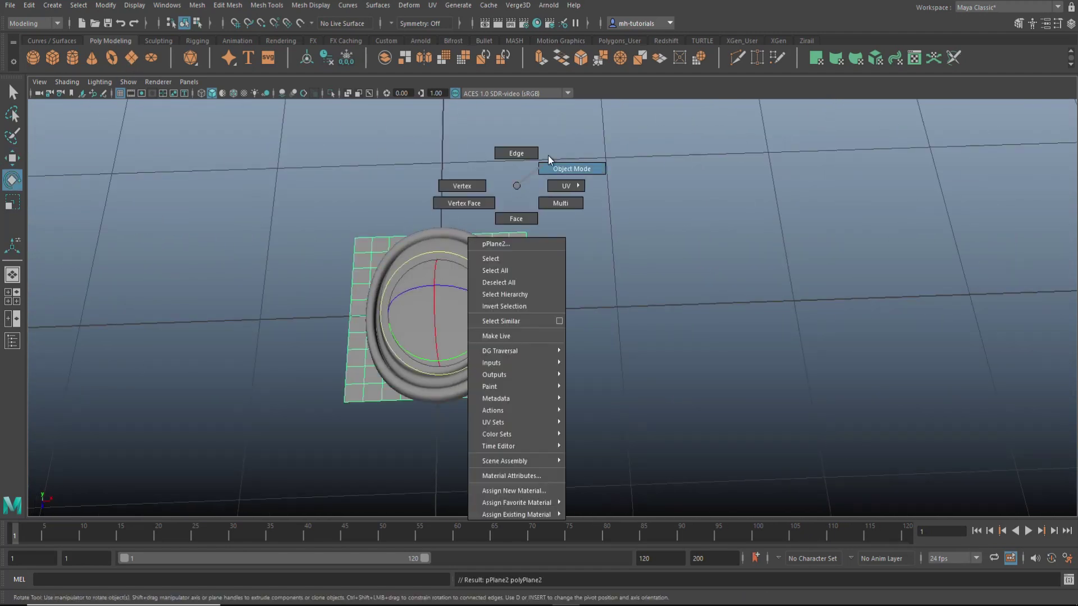
key(w)
drag(486, 312, 167, 319)
Set the second plane's width and height subdivisions to 1
click(449, 324)
key(ctrl+a)
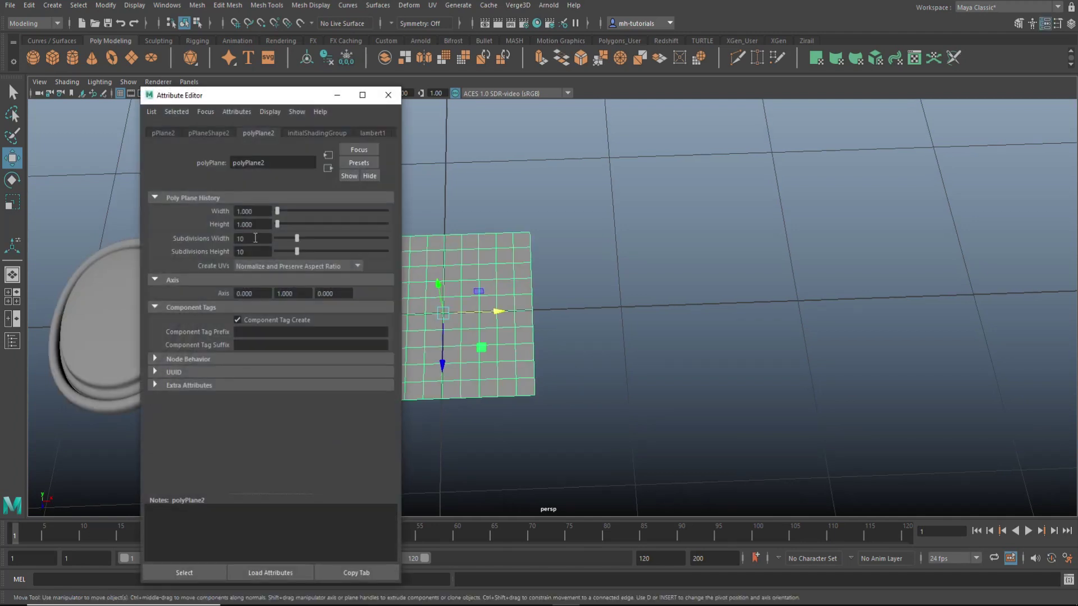
click(256, 252)
key(BackSpace)
alt+drag(508, 261, 651, 393)
key(ctrl+a)
Extrude the second plane's face inward at a scale of about 0.93 and adjust the inset along Z
right_click(613, 281)
right_drag(614, 281, 612, 312)
click(611, 306)
key(r)
shift+drag(545, 331, 538, 333)
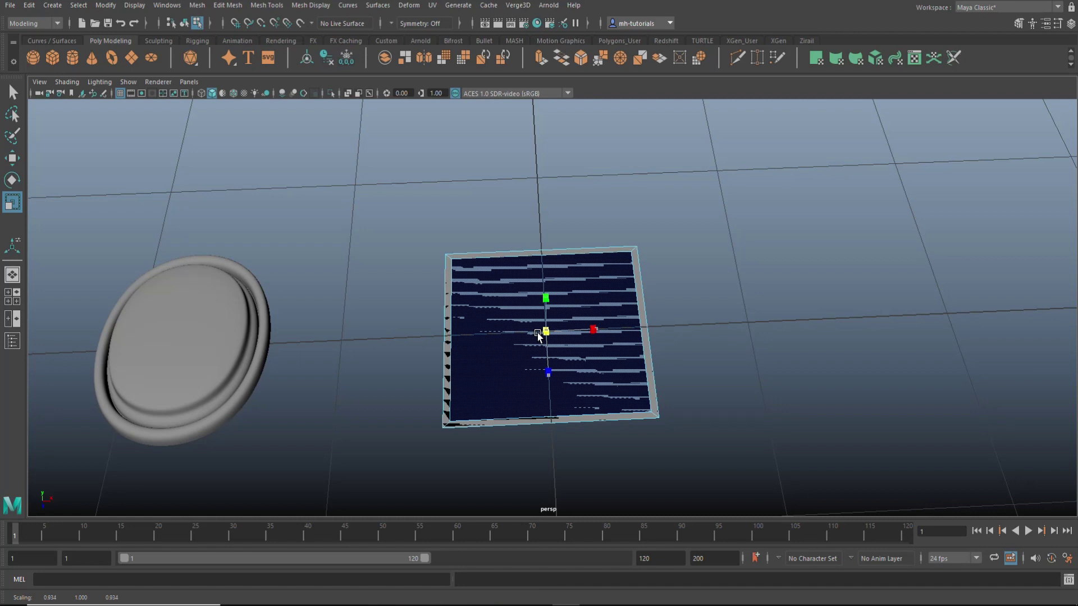
drag(548, 375, 549, 365)
Raise the inset face slightly and delete it to open the centre of the frame
key(w)
mouse_move(547, 303)
mouse_down()
mouse_move(548, 315)
mouse_move(549, 295)
mouse_up()
alt+drag(735, 432, 754, 415)
click(718, 303)
click(539, 296)
key(Delete)
Extrude the opening's inner border edges downward and scale them narrower along Z
right_drag(540, 296, 548, 261)
double_click(557, 261)
drag(549, 309, 549, 314)
alt+drag(553, 449, 696, 450)
key(r)
drag(622, 345, 606, 345)
alt+drag(752, 381, 630, 408)
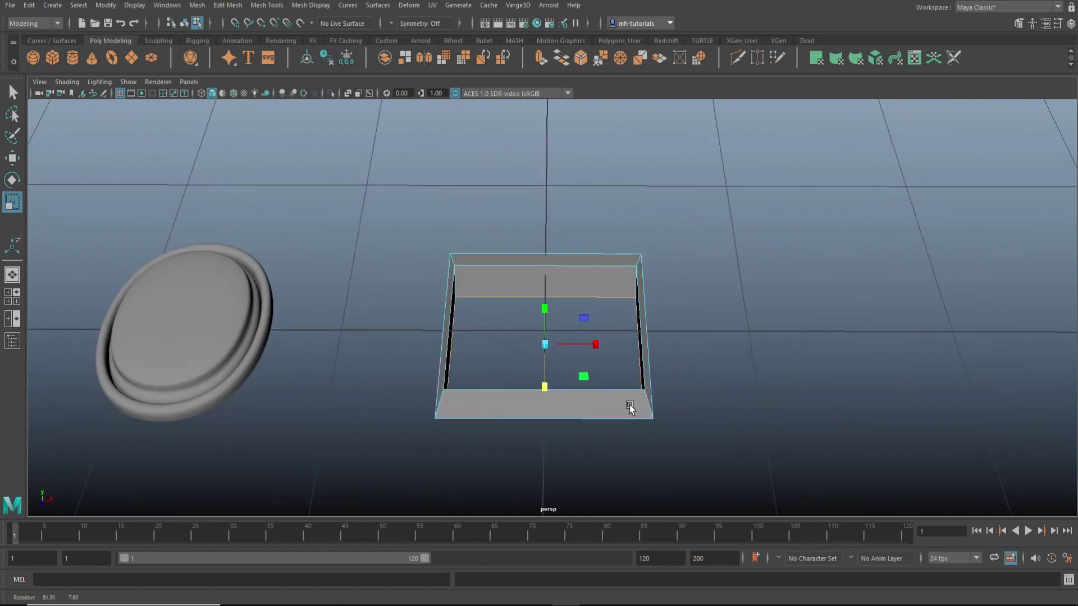
Extrude the frame's outer border edges downward to form a wall around it
key(w)
alt+drag(546, 373, 565, 292)
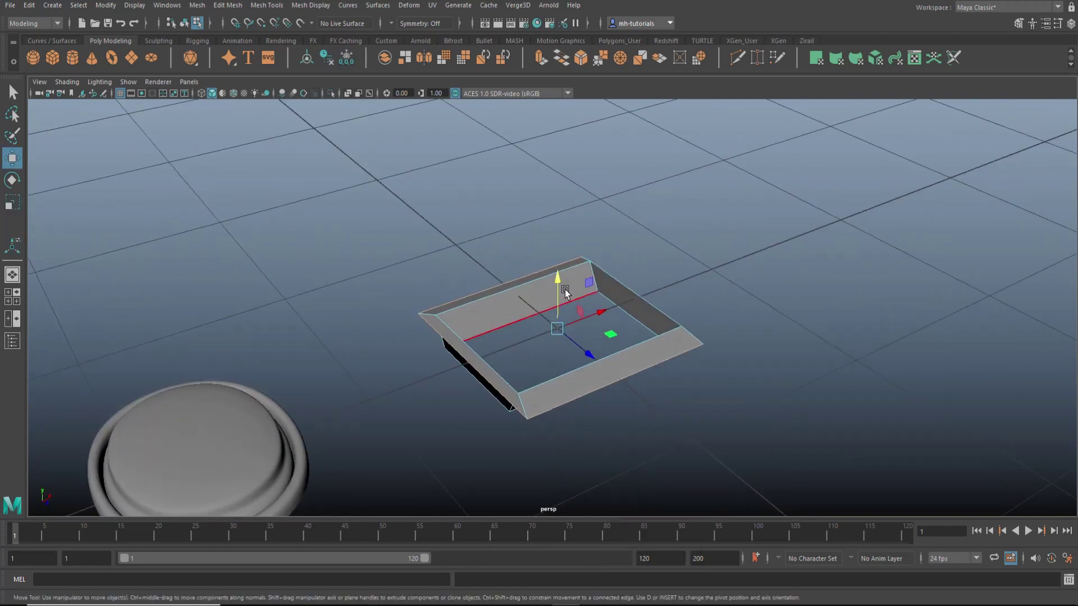
key(ctrl+e)
drag(266, 189, 280, 188)
key(ctrl+z)
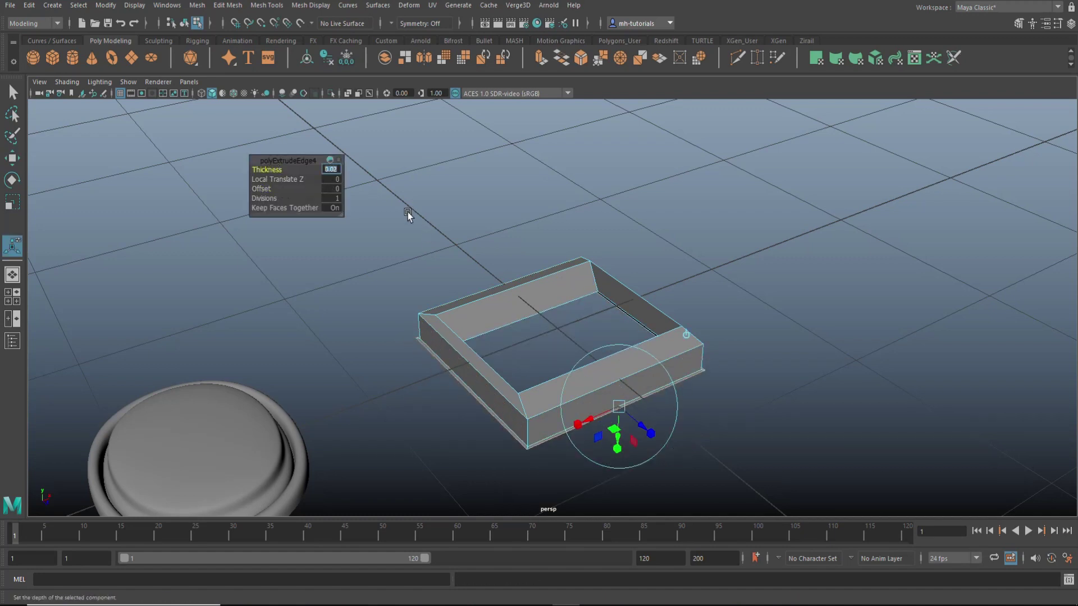
drag(613, 412, 613, 415)
Extrude the outer border outward as a narrow rim and extrude it down as the frame's outer side
key(ctrl+e)
key(r)
drag(555, 327, 565, 327)
key(ctrl+e)
key(w)
drag(559, 282, 560, 299)
click(800, 368)
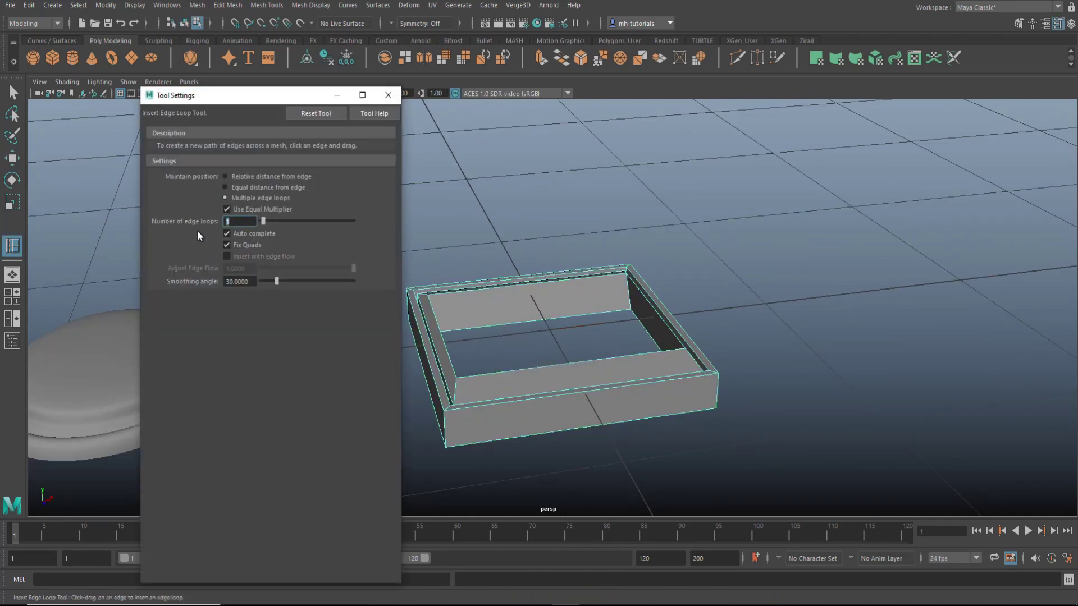
Insert evenly spaced edge loops across the frame's sides and two around its outer wall, and display it smoothed
click(594, 391)
click(545, 283)
alt+drag(735, 393, 836, 421)
click(585, 382)
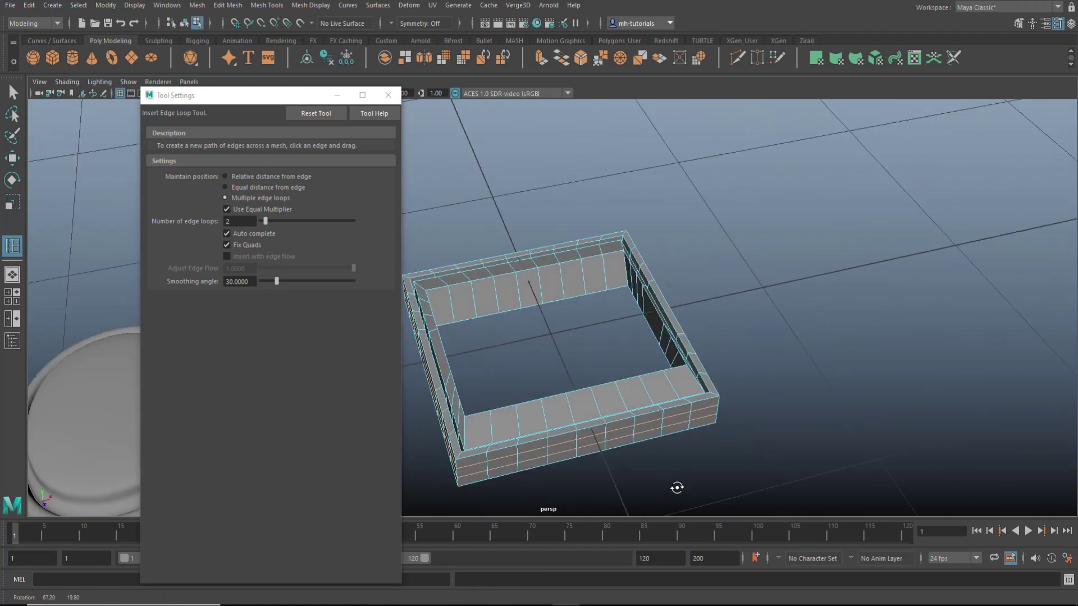
key(q)
key(3)
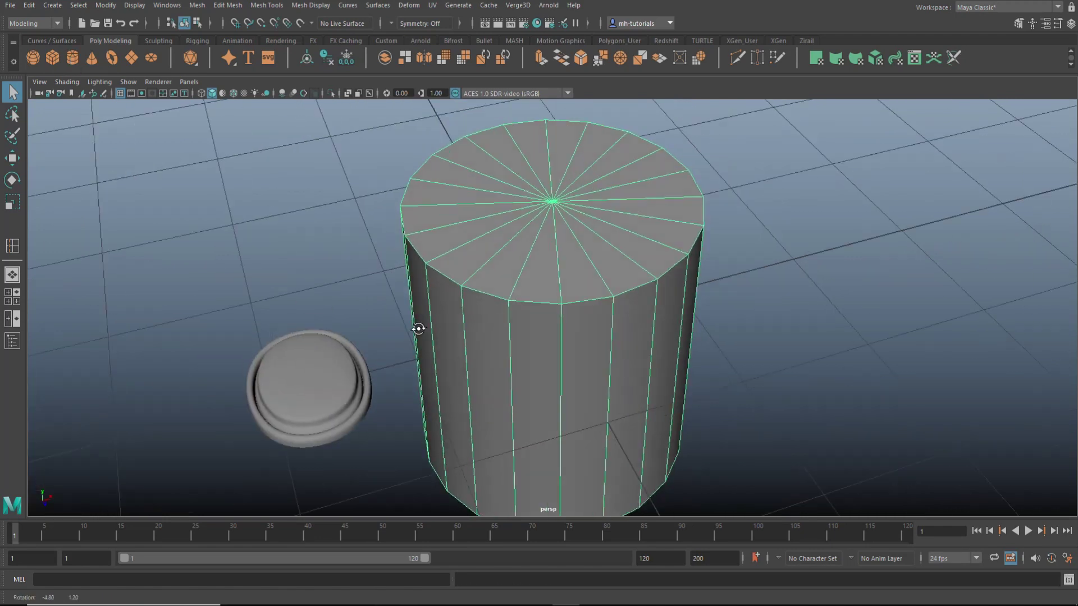
Rotate the cylinder onto its side and scale it down uniformly to about 0.265
alt+drag(418, 329, 449, 319)
key(e)
drag(594, 338, 615, 349)
key(r)
scroll(541, 329, down, 5)
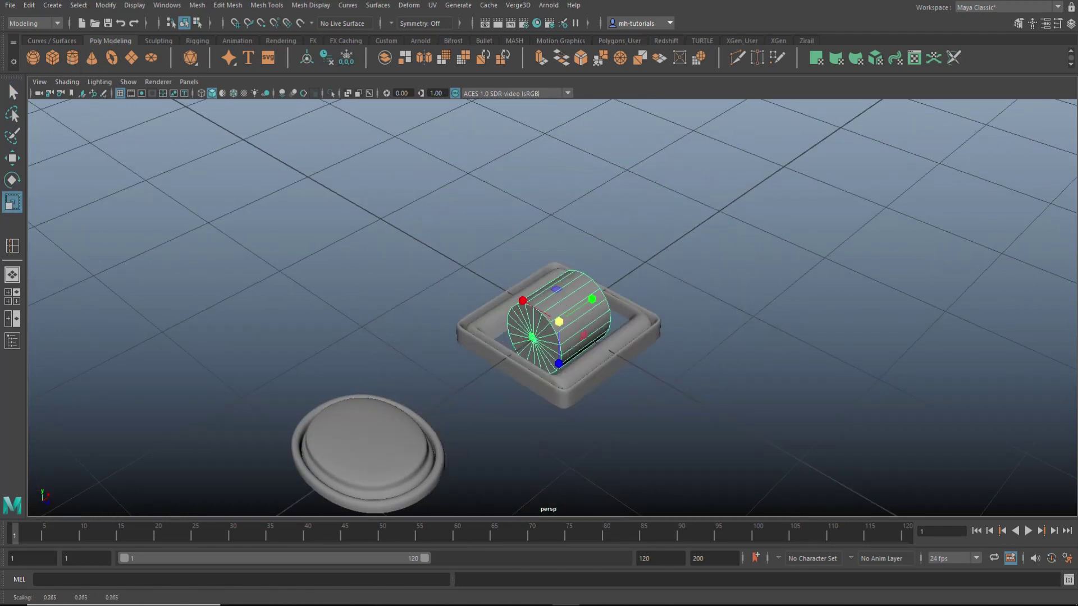
Switch to the side view in wireframe and hide the oval button
key(space)
key(space)
key(4)
click(864, 257)
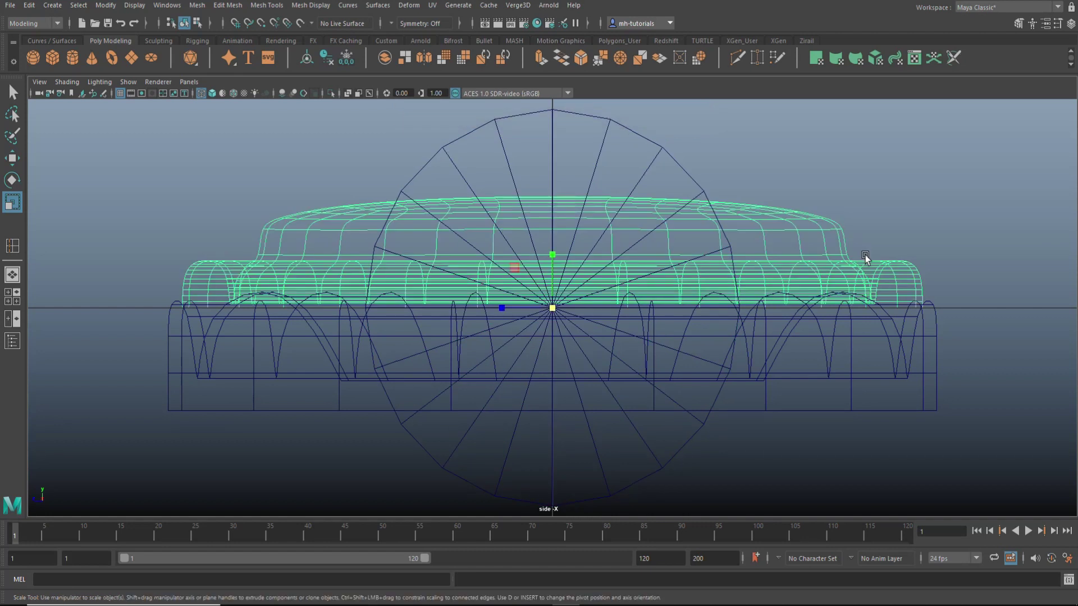
key(ctrl+h)
Move the cylinder down slightly so it sits lower within the frame
click(936, 315)
key(space)
key(space)
click(560, 295)
key(w)
alt+drag(637, 426, 681, 396)
drag(574, 375, 574, 397)
Center the frame's pivot and move the frame up, snapped to the grid, in the wireframe front view
key(space)
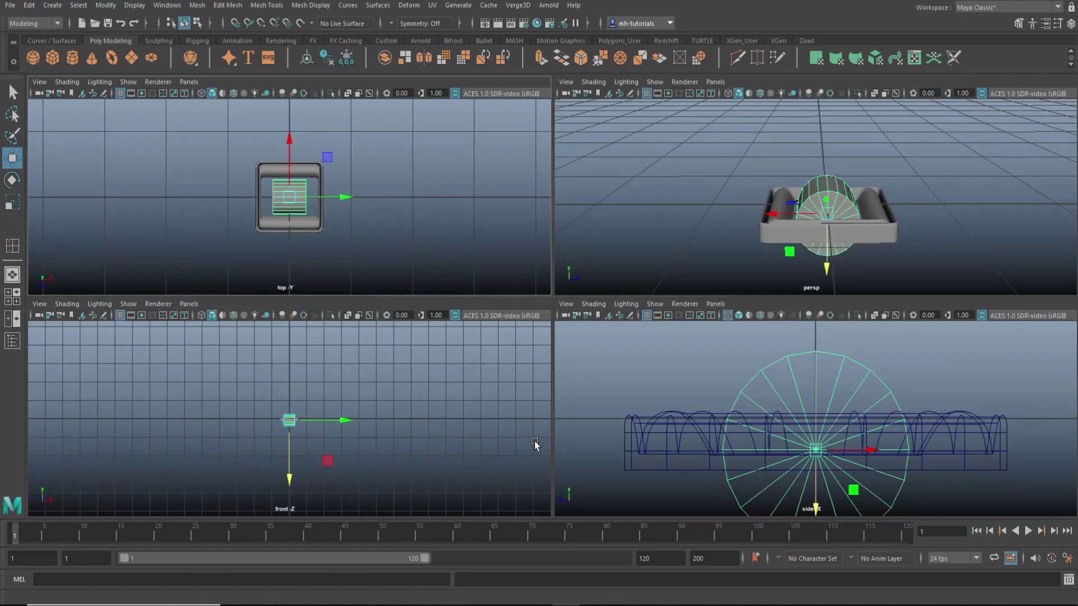
key(f)
key(4)
key(space)
click(820, 252)
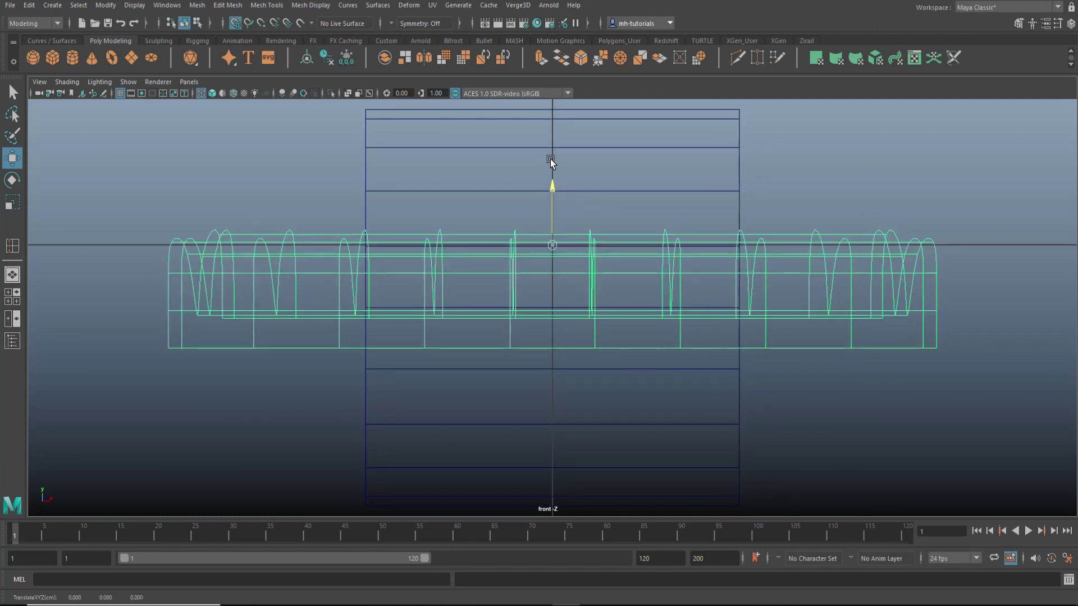
click(104, 5)
click(140, 90)
key(x)
drag(553, 222, 553, 185)
Shorten the cylinder along its axis to make it a narrow disc
drag(727, 139, 796, 171)
scroll(637, 365, down, 10)
scroll(555, 300, up, 3)
key(r)
drag(605, 297, 578, 297)
key(space)
key(space)
key(f)
alt+drag(698, 274, 589, 375)
scroll(589, 375, up, 2)
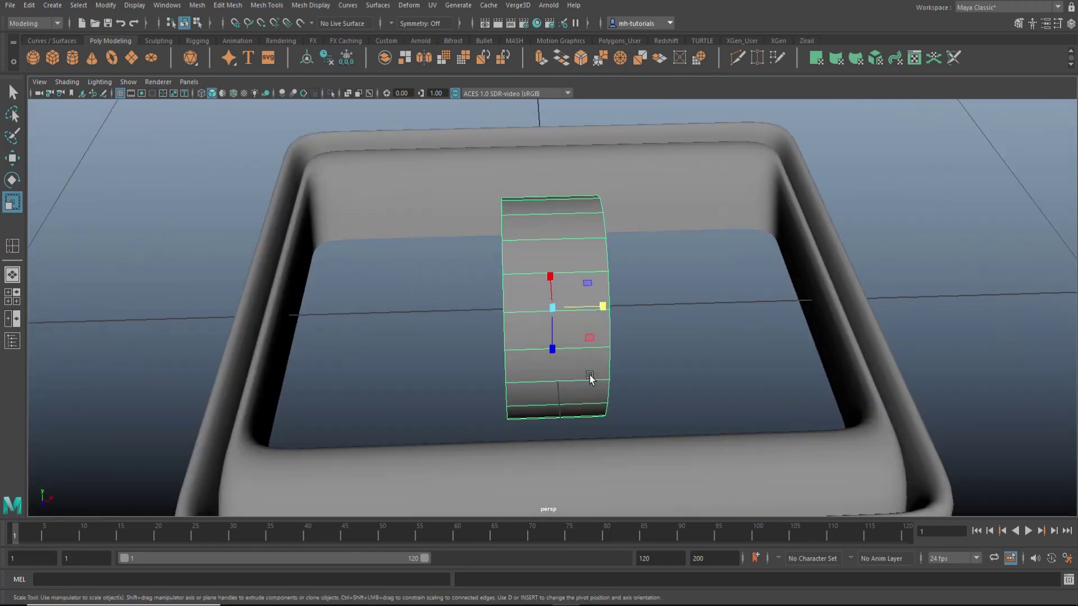
Move the narrow cylinder toward one side of the frame and enlarge it uniformly
key(w)
drag(602, 306, 397, 361)
alt+drag(219, 377, 317, 345)
key(r)
drag(556, 461, 710, 467)
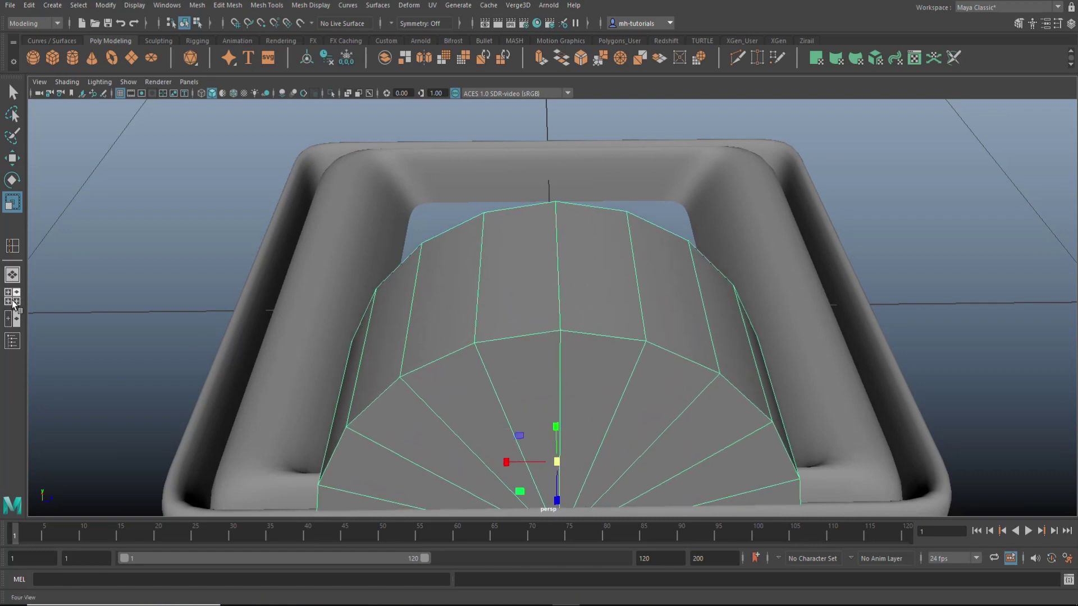
Move the narrow disc along its axis against the inner side of the frame in the top view
click(14, 303)
drag(551, 308, 527, 316)
drag(623, 300, 592, 313)
key(r)
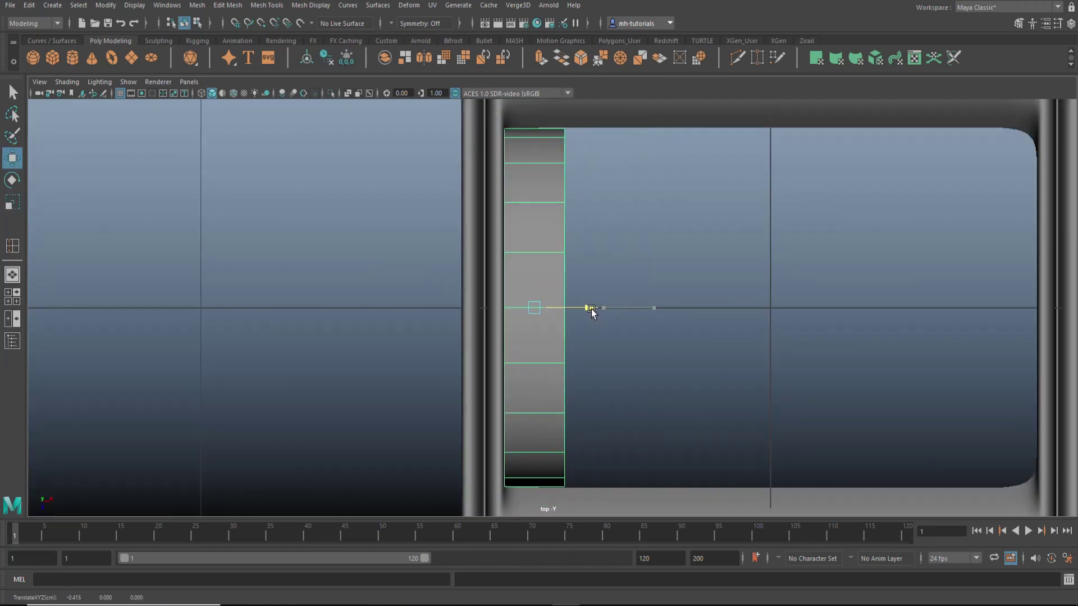
Place copies of the disc across the frame in the top view and widen the last one to fill the opposite side
middle_drag(628, 320, 799, 355)
key(r)
drag(794, 308, 957, 308)
key(r)
key(w)
key(space)
key(space)
Bevel both rim edge loops of the outer narrow disc with a small fraction and display it smoothed
alt+drag(784, 291, 533, 284)
click(326, 272)
alt+drag(326, 272, 370, 286)
right_drag(372, 188, 373, 156)
click(371, 208)
double_click(466, 231)
key(ctrl+b)
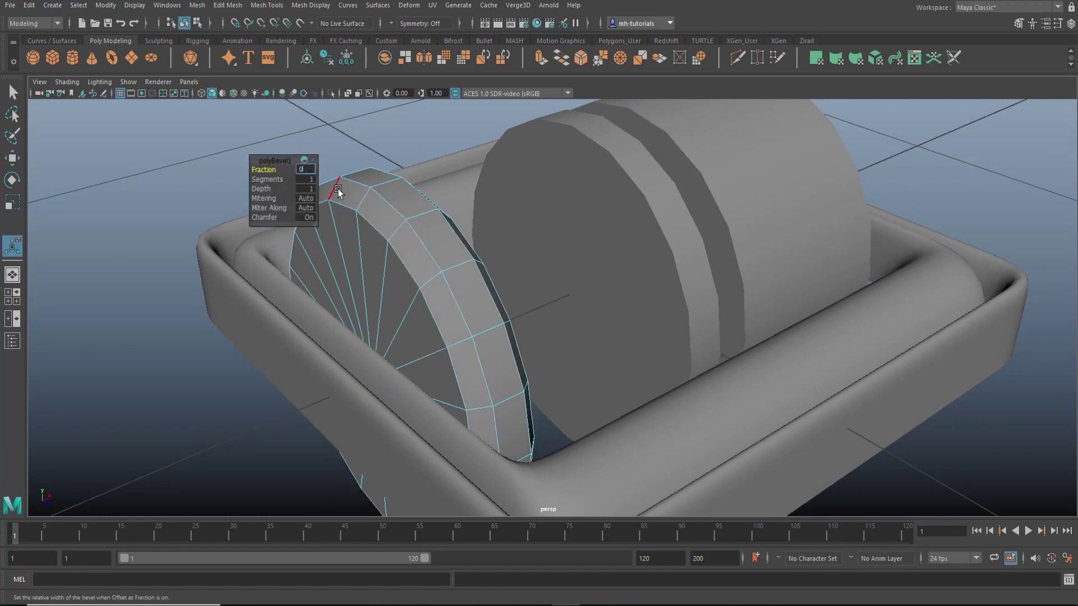
right_drag(338, 189, 172, 172)
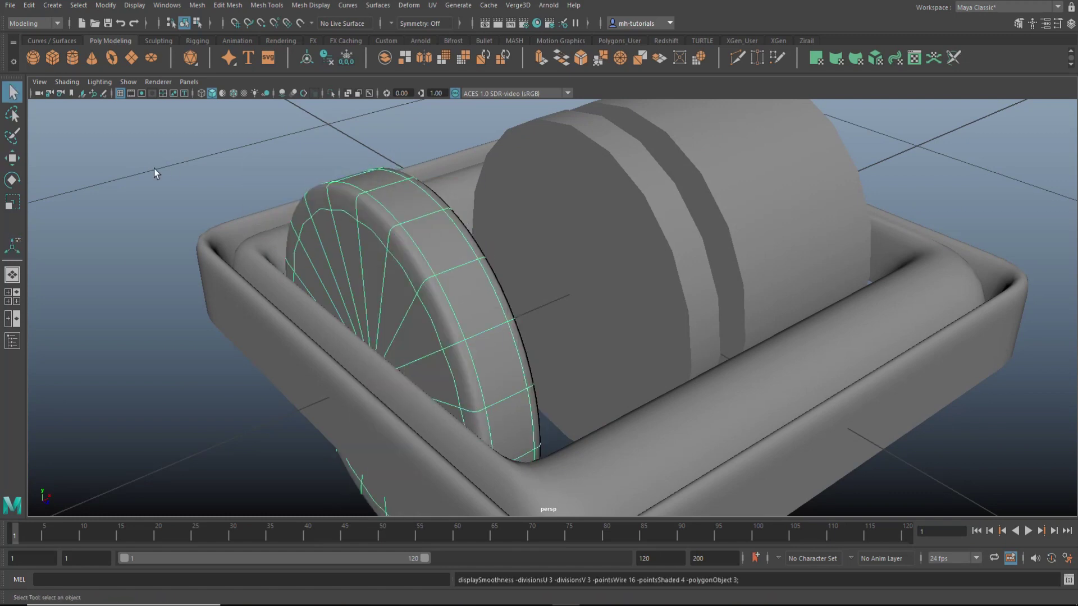
Bevel both rim edge loops of the middle narrow disc with a small fraction
click(172, 167)
click(632, 206)
right_drag(632, 207, 634, 174)
double_click(642, 182)
shift+double_click(664, 171)
key(ctrl+b)
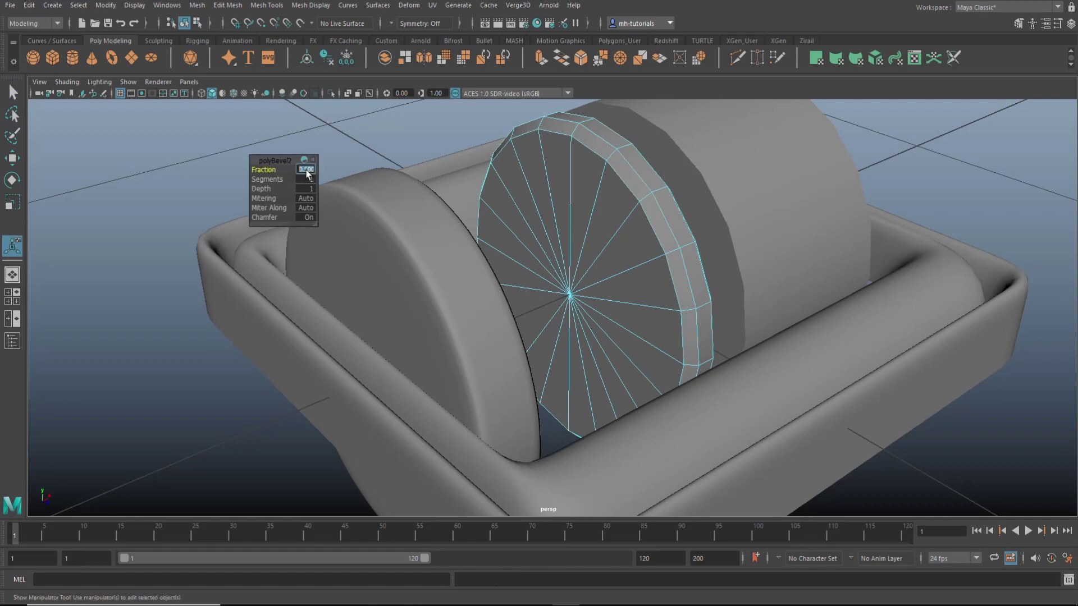
Bevel the rim edge loops of the wide cylinder with a fraction of 0.03
alt+drag(746, 188, 717, 247)
key(q)
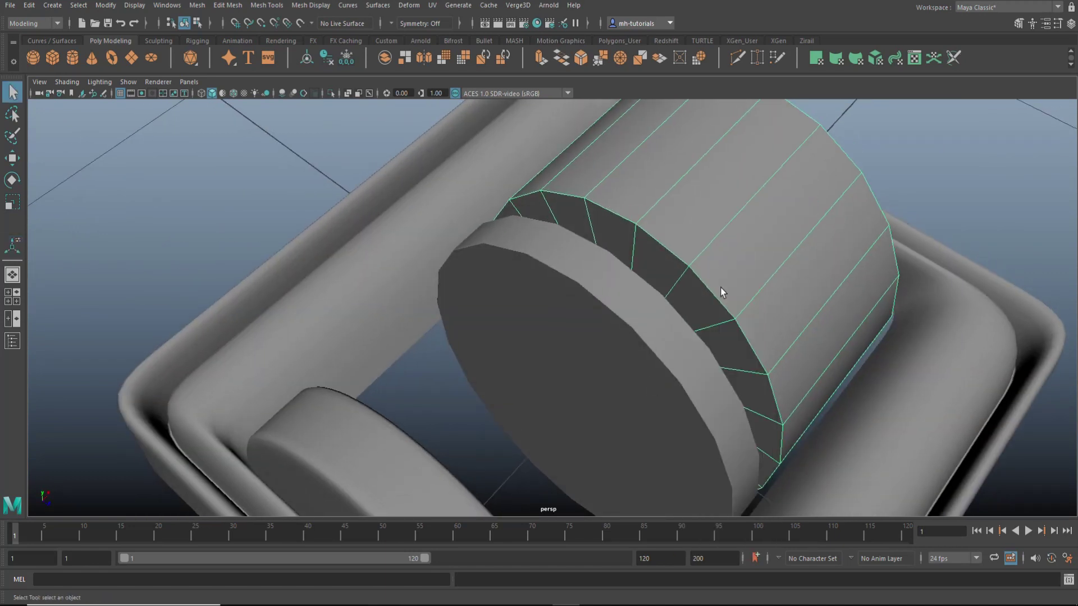
drag(685, 285, 732, 313)
right_drag(657, 181, 656, 140)
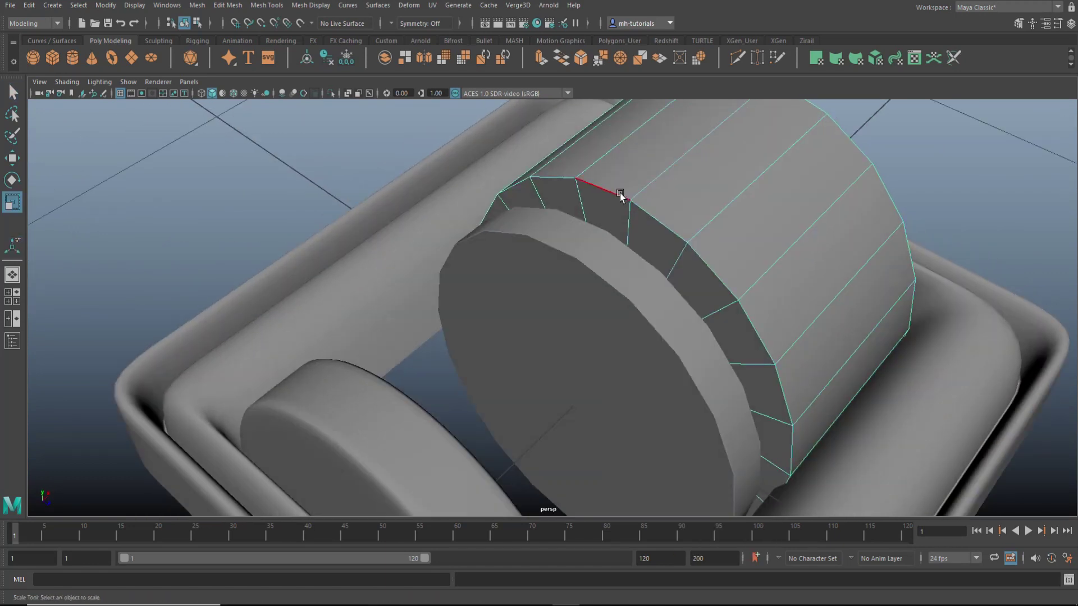
key(ctrl+b)
scroll(332, 206, down, 3)
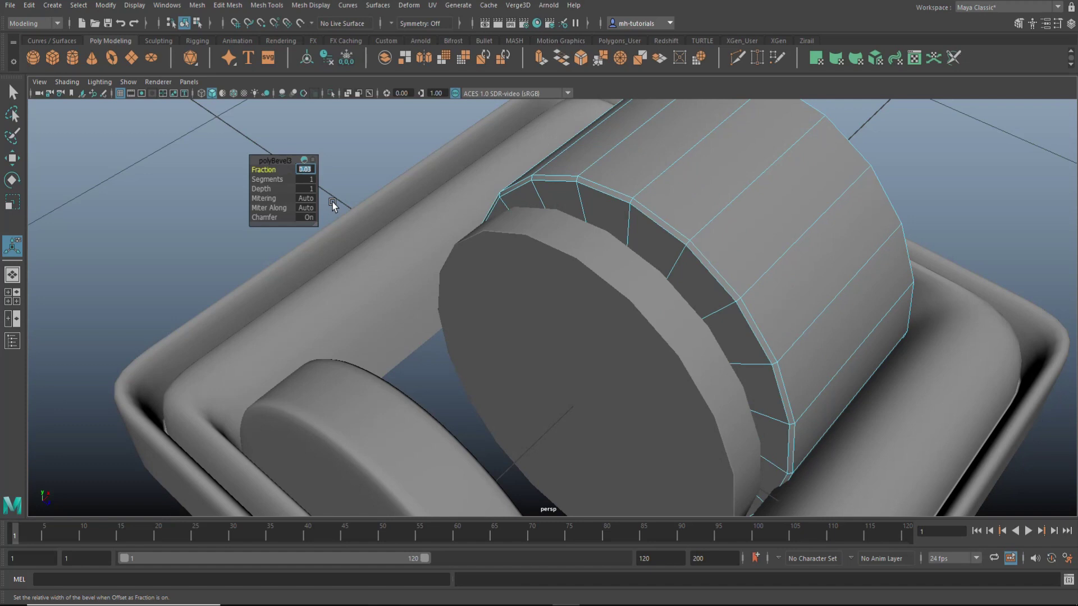
shift+right_click(681, 252)
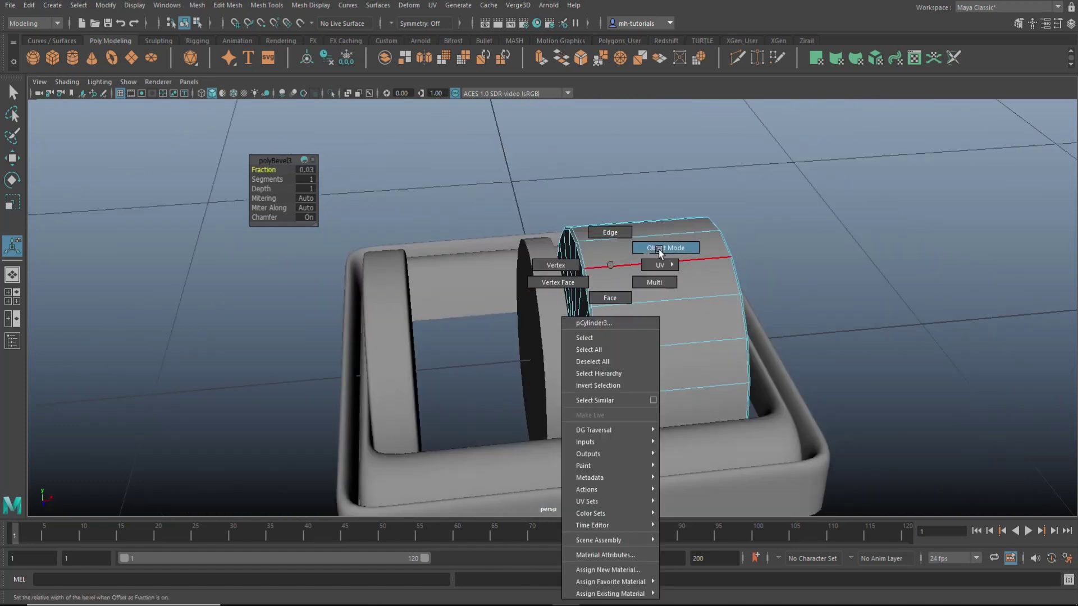
Apply a mesh Smooth to the two discs and the wide cylinder together
double_click(385, 291)
click(197, 5)
click(227, 116)
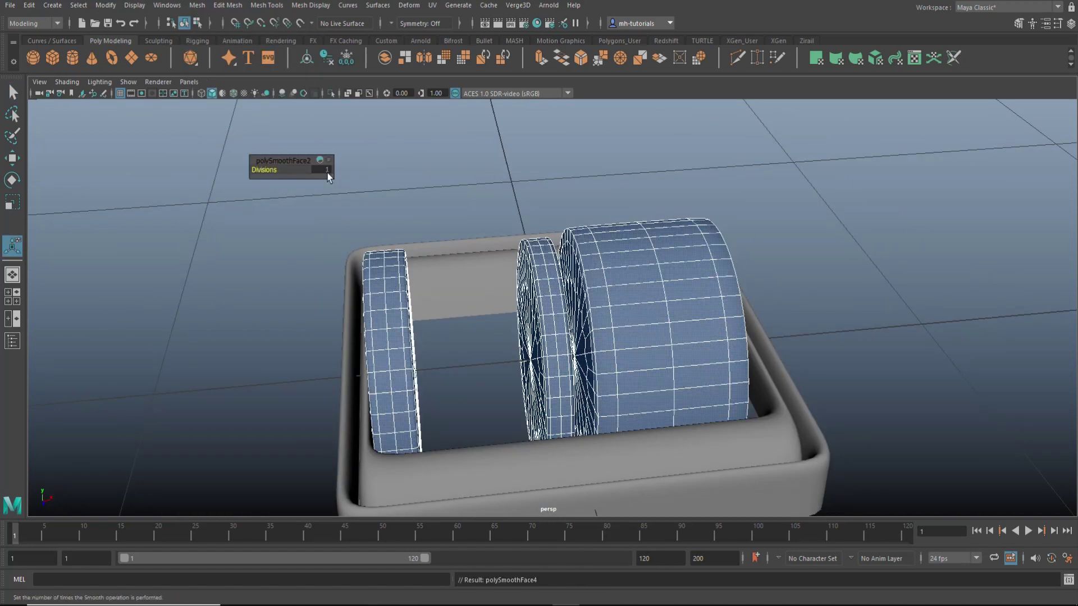
click(440, 240)
Move the middle disc slightly along its axis toward the wide cylinder
click(555, 305)
key(w)
drag(598, 354, 617, 365)
click(885, 369)
alt+drag(885, 370, 508, 377)
Place a copy of the wide cylinder between the two narrow discs and scale its width to fit the gap
click(722, 342)
scroll(792, 369, up, 1)
key(space)
key(space)
key(r)
mouse_move(709, 308)
mouse_down()
mouse_move(696, 308)
mouse_move(725, 310)
mouse_move(714, 311)
mouse_up()
key(w)
key(r)
key(space)
key(space)
Select every other lengthwise strip of faces all around the new cylinder between the discs
alt+drag(534, 303, 519, 247)
right_drag(520, 247, 544, 287)
click(556, 309)
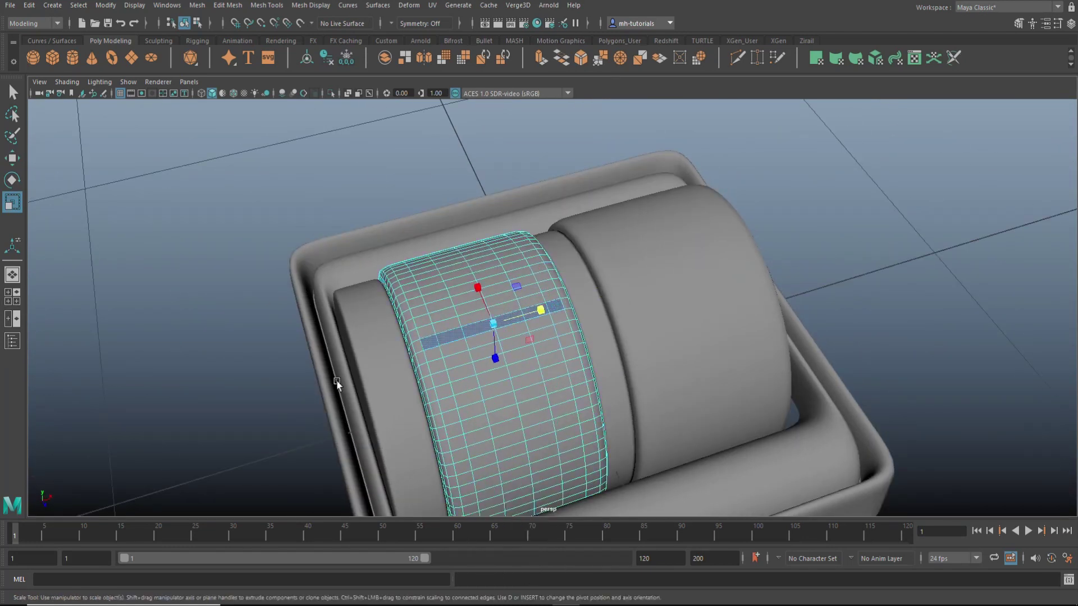
alt+drag(423, 344, 517, 379)
alt+drag(399, 364, 720, 419)
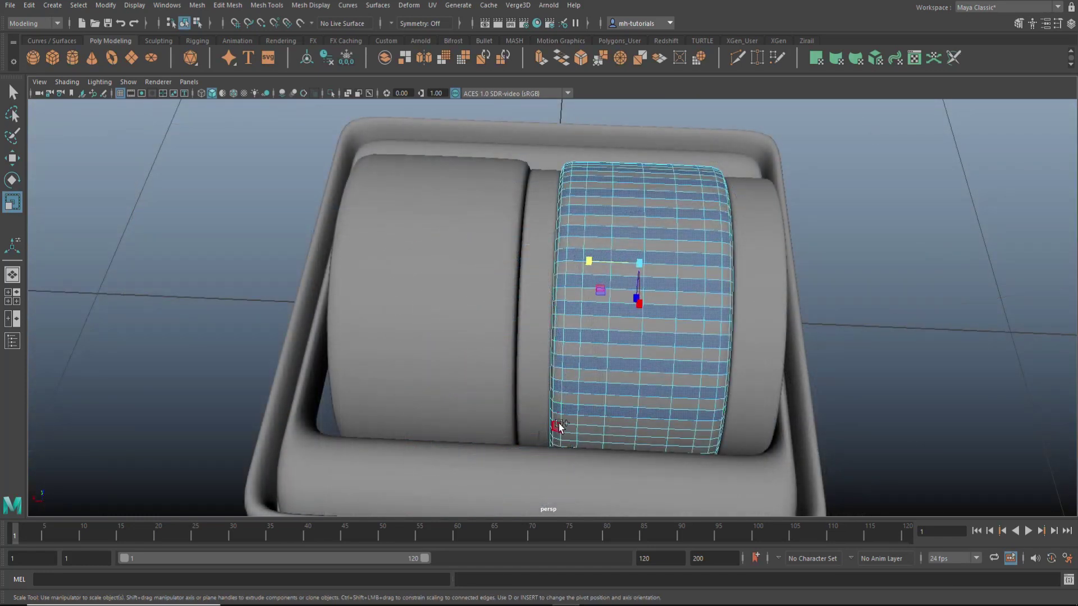
alt+drag(554, 443, 652, 382)
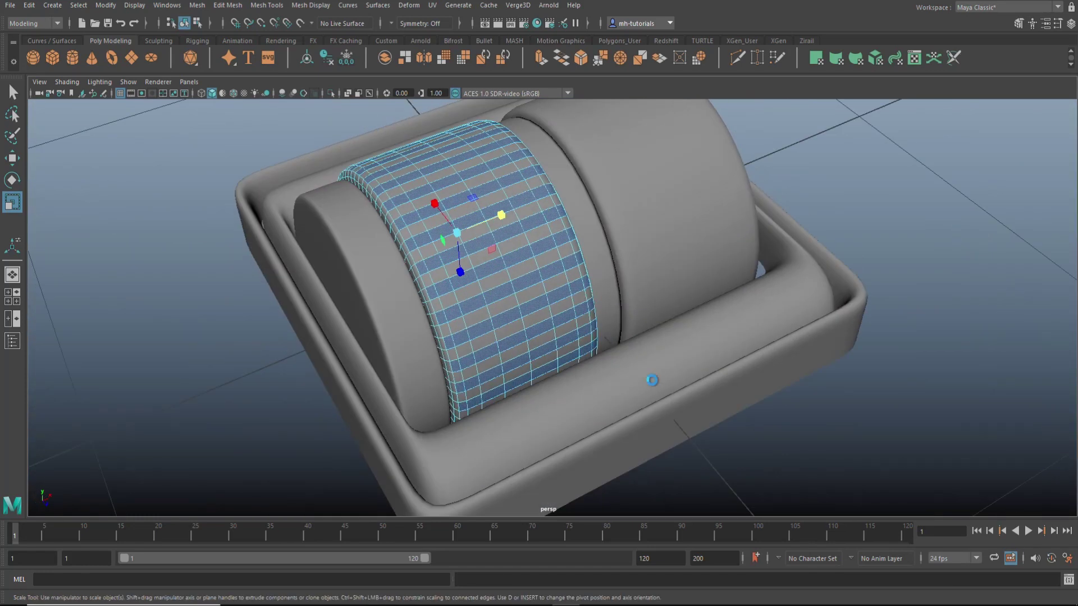
Extrude the selected face strips by 0.01 to form raised ribs and return to object mode
key(ctrl+e)
drag(271, 193, 270, 193)
key(ctrl+z)
click(331, 170)
text(0.01)
key(Return)
key(q)
right_drag(621, 214, 678, 192)
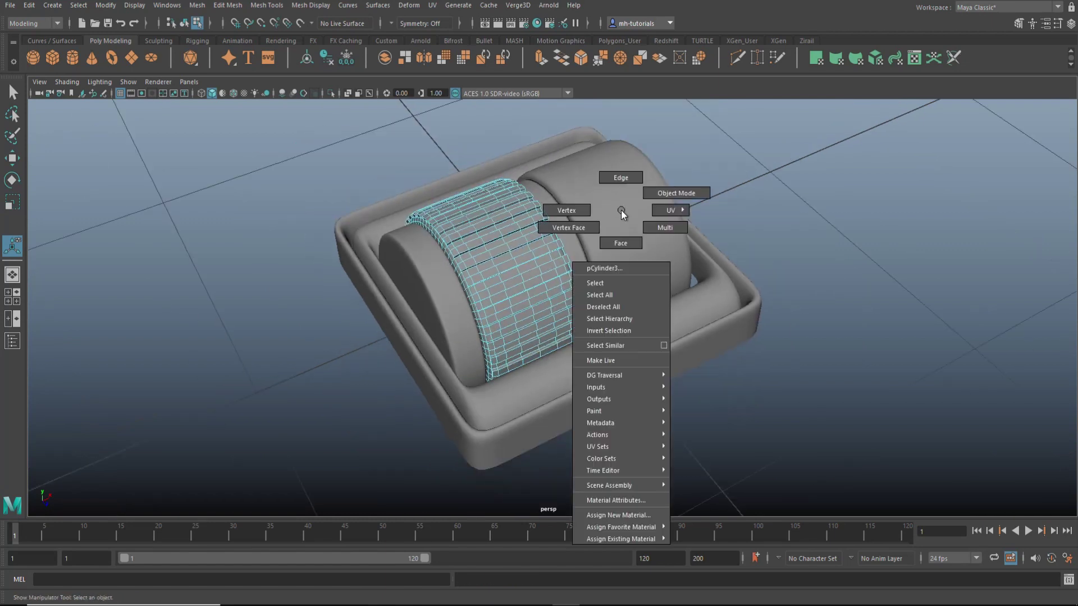
Adjust the wide cylinder's width slightly in the top view so it fits inside the frame
click(768, 237)
alt+drag(767, 237, 727, 348)
click(710, 336)
click(12, 296)
key(space)
alt+right_drag(675, 238, 746, 248)
key(r)
drag(669, 308, 674, 306)
key(w)
click(12, 297)
key(space)
click(778, 314)
Smooth the frame and all its cylinders with one division and combine them into a single mesh
alt+drag(777, 315, 662, 236)
click(544, 206)
click(794, 200)
alt+drag(793, 201, 426, 106)
click(196, 5)
click(231, 140)
click(197, 5)
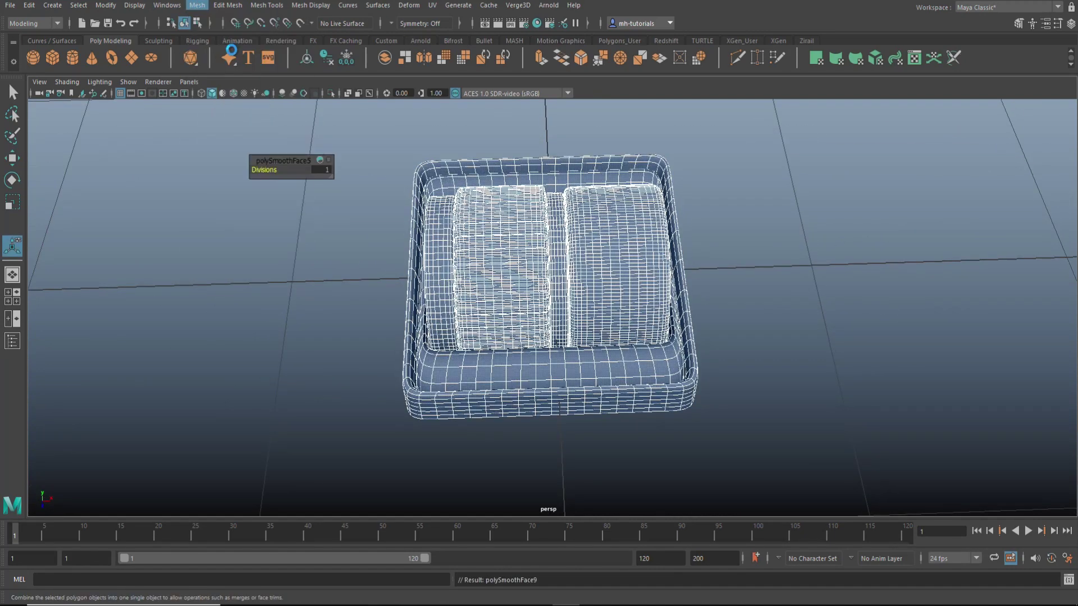
click(219, 47)
Move the combined frame part sideways past the oval button to clear the grid center
click(134, 5)
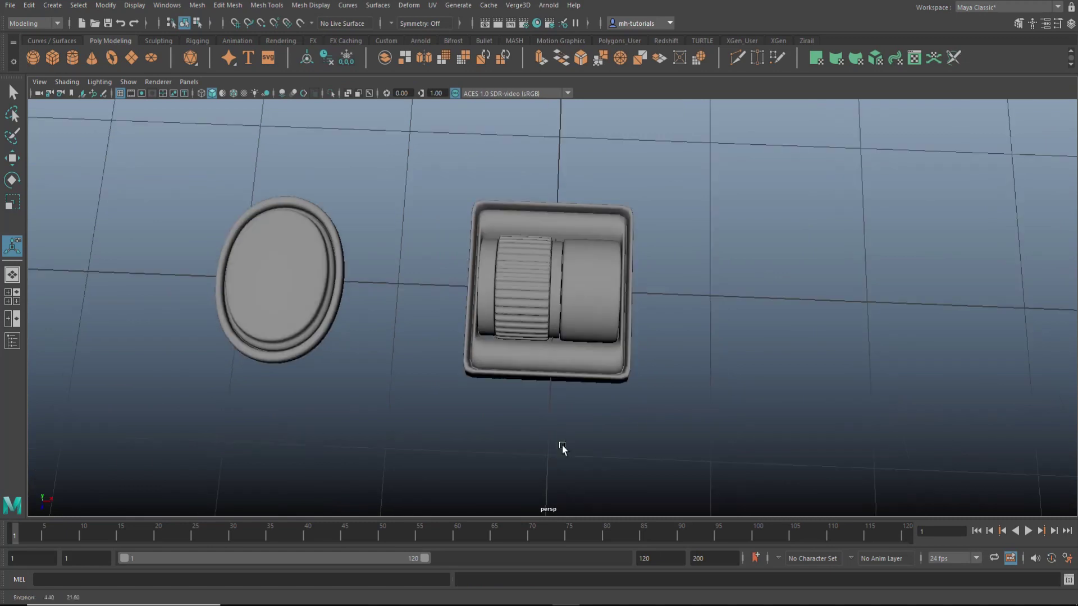
click(550, 292)
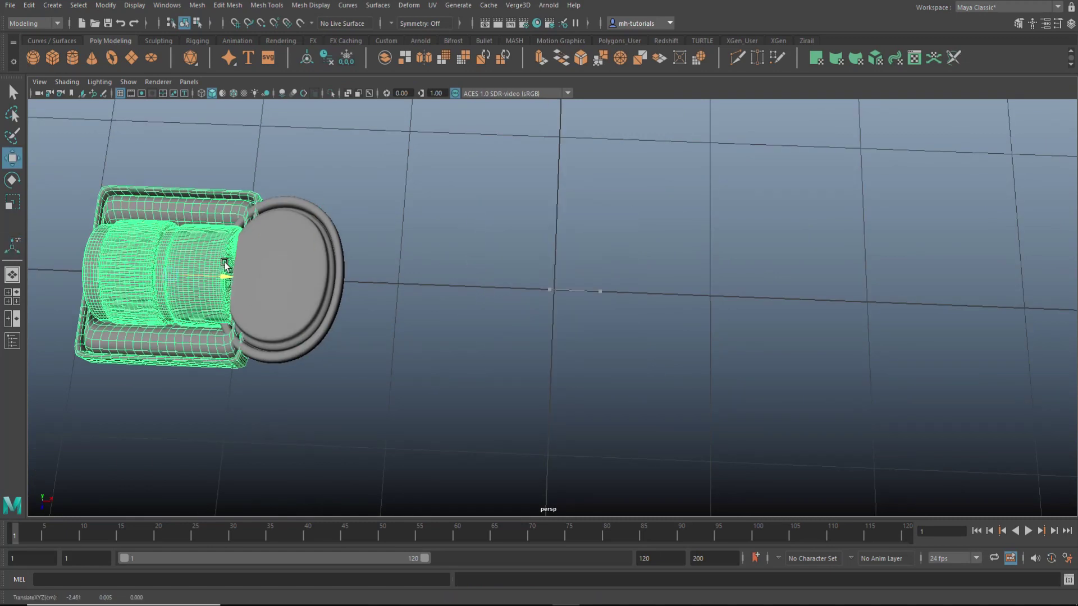
drag(224, 261, 167, 262)
click(344, 392)
Create a polygon cylinder at the origin with 40 axis subdivisions and 0 cap subdivisions
alt+middle_drag(344, 393, 572, 387)
alt+drag(572, 387, 640, 385)
alt+right_drag(640, 386, 694, 386)
click(72, 58)
alt+right_drag(774, 329, 674, 336)
alt+middle_drag(674, 336, 592, 363)
key(ctrl+a)
click(274, 133)
drag(250, 238, 207, 243)
text(40)
key(Return)
text(0)
key(Return)
Delete the cylinder's cap faces to leave an open tube
alt+drag(706, 314, 705, 247)
alt+right_drag(746, 247, 705, 283)
drag(488, 225, 628, 388)
alt+drag(606, 388, 591, 352)
key(Delete)
alt+drag(668, 295, 678, 348)
alt+right_drag(678, 349, 705, 400)
alt+middle_drag(705, 399, 671, 411)
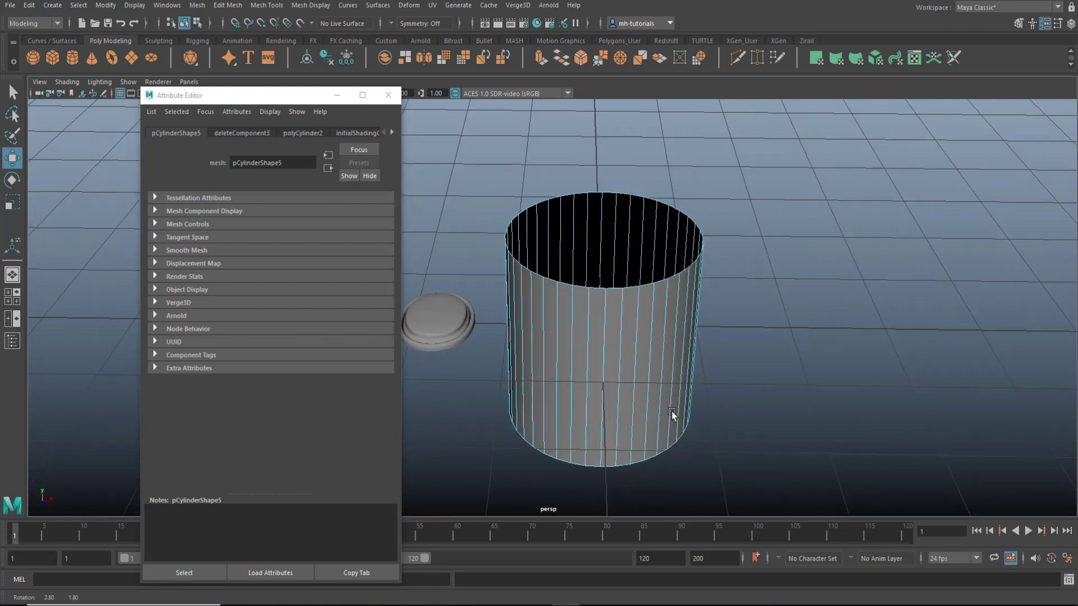
Reverse the tube's normals and extrude its upper rim edge loop into a flat border
right_drag(658, 258, 686, 185)
click(318, 62)
double_click(686, 216)
key(ctrl+e)
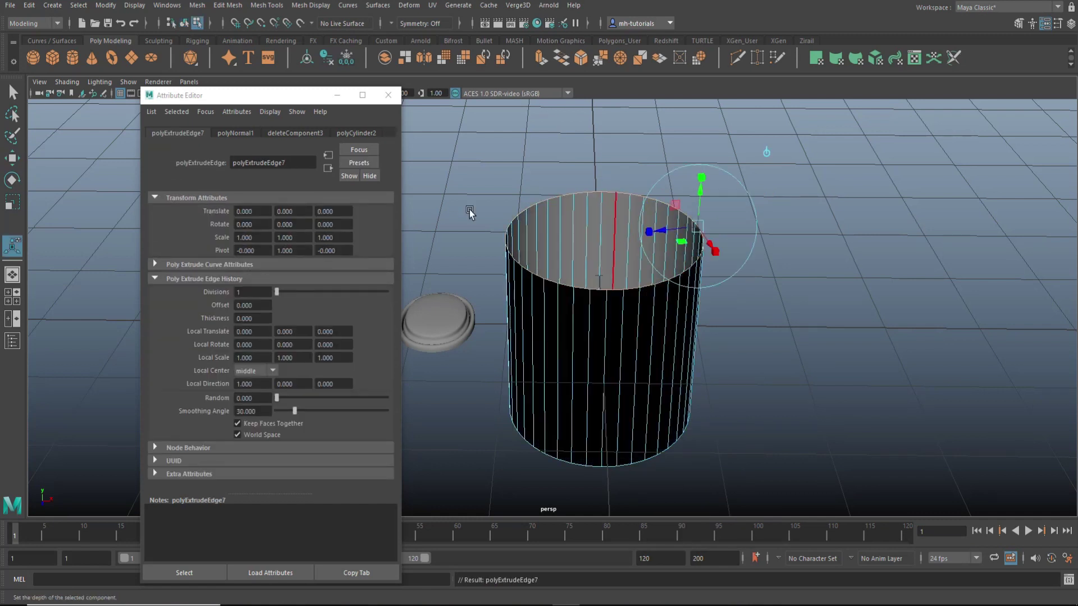
click(388, 95)
drag(274, 173, 267, 171)
Raise the tube's lower vertices to shorten it into a shallow ring
alt+drag(780, 427, 769, 361)
right_drag(848, 296, 797, 296)
key(w)
drag(596, 354, 606, 178)
alt+drag(702, 275, 713, 365)
Scale the ring down in object mode, adjusting its size in the perspective and orthographic views
right_drag(709, 329, 734, 298)
key(r)
drag(603, 331, 559, 331)
click(12, 297)
key(space)
drag(614, 308, 575, 330)
click(13, 297)
key(space)
scroll(718, 281, up, 6)
Bevel the ring's rim edge loop with a fraction of 0.1 and 2 segments
right_drag(719, 280, 709, 236)
double_click(698, 219)
click(308, 172)
text(0.1)
key(Return)
text(2)
key(Return)
right_drag(740, 186, 761, 191)
Smooth the ring mesh and add a polygon sphere at the origin
click(196, 5)
click(209, 143)
click(449, 139)
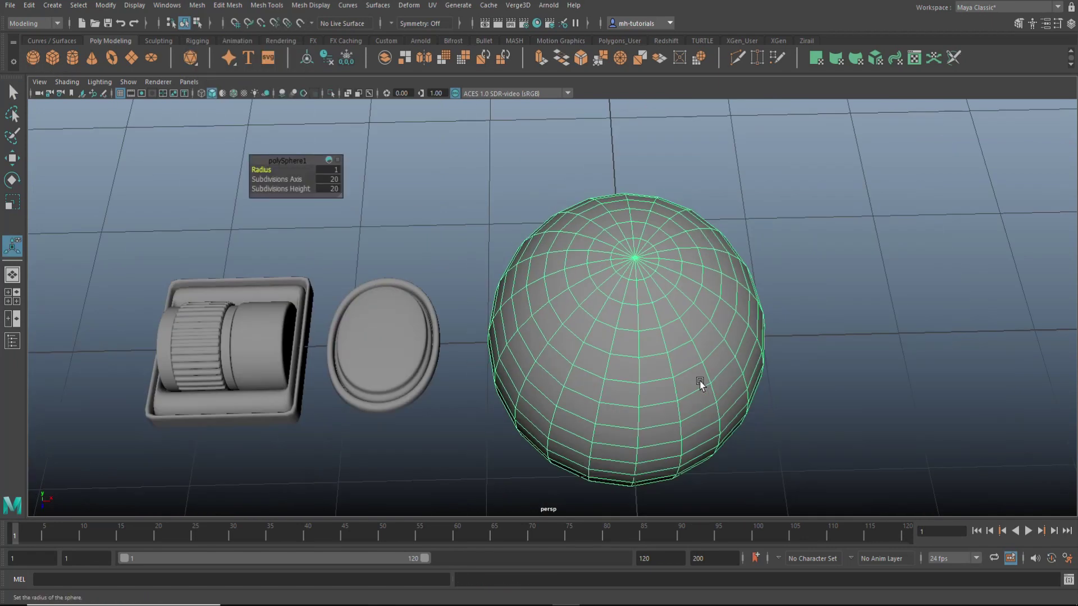
Delete the lower half of the sphere's faces in the front view to leave a dome
key(space)
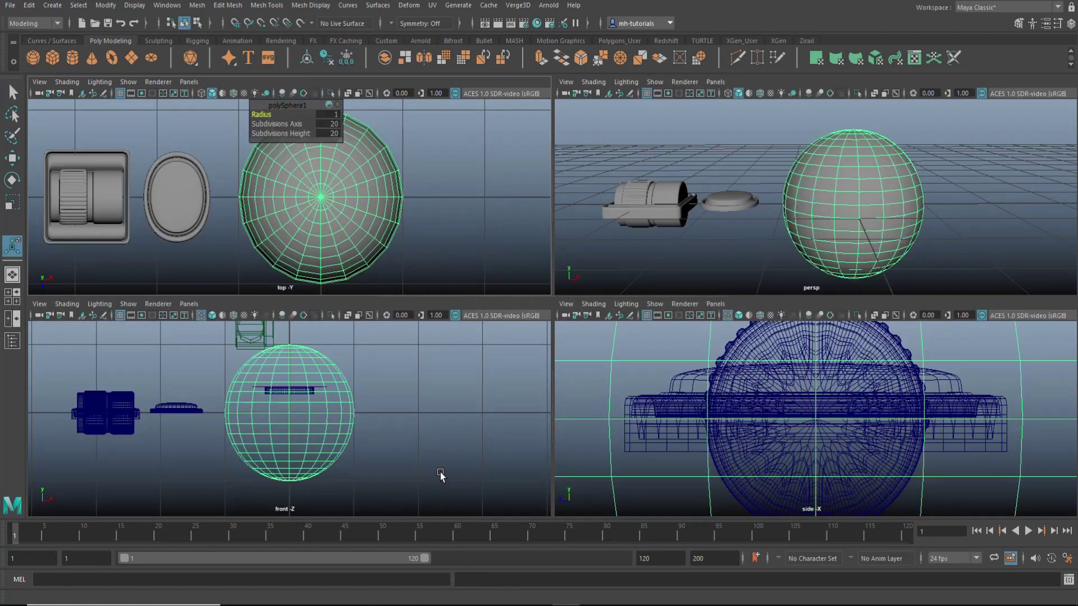
key(space)
right_click(782, 255)
key(q)
key(Delete)
scroll(648, 197, up, 1)
Scale the dome down uniformly to match the ring and lower the ring to the grid line
key(r)
drag(552, 294, 396, 305)
click(629, 235)
key(w)
drag(551, 236, 550, 294)
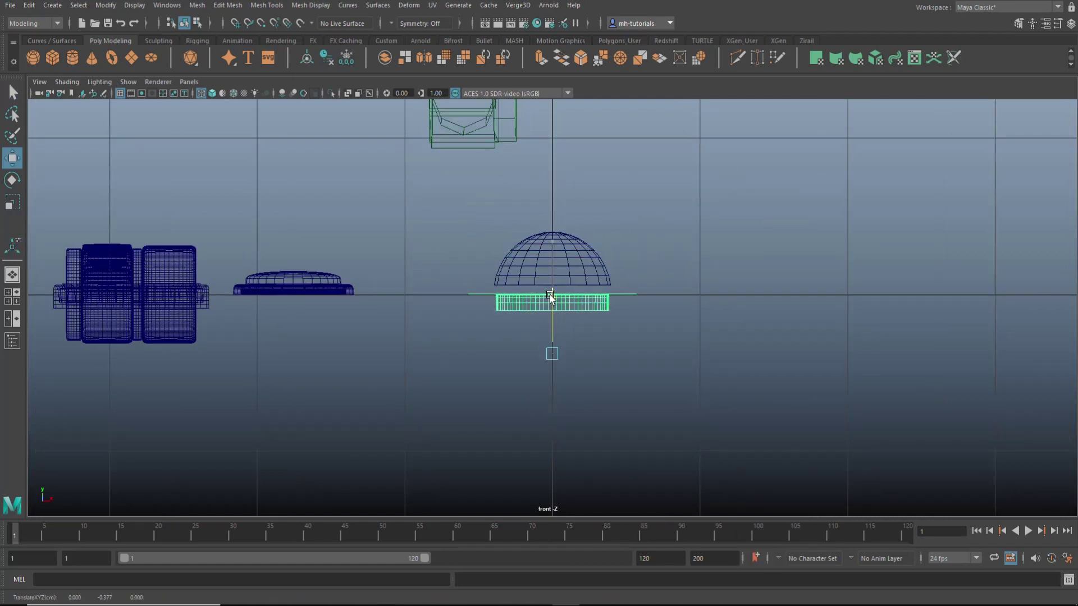
Lower the dome into the ring's opening, flatten it vertically and preview it smoothed
click(583, 264)
key(space)
key(space)
key(f)
alt+drag(752, 280, 777, 317)
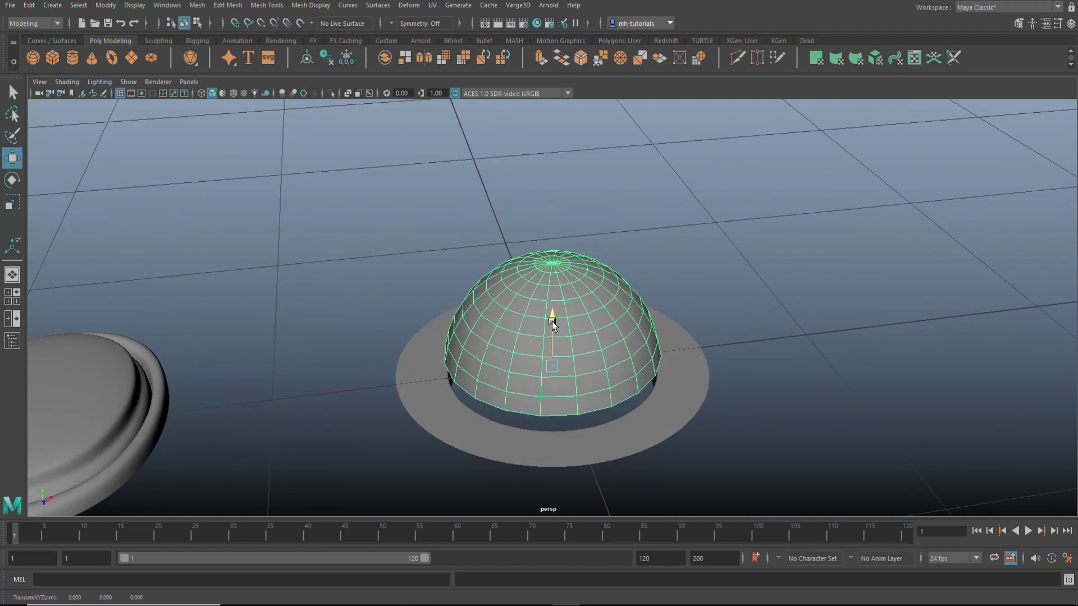
drag(551, 322, 556, 356)
alt+drag(724, 401, 732, 351)
mouse_move(552, 367)
mouse_down()
mouse_move(567, 345)
mouse_move(553, 371)
mouse_up()
key(r)
alt+drag(555, 337, 574, 433)
key(3)
click(784, 298)
alt+drag(799, 362, 806, 312)
Push the faces around the dome's pole downward with soft selection to form a dished top
click(605, 356)
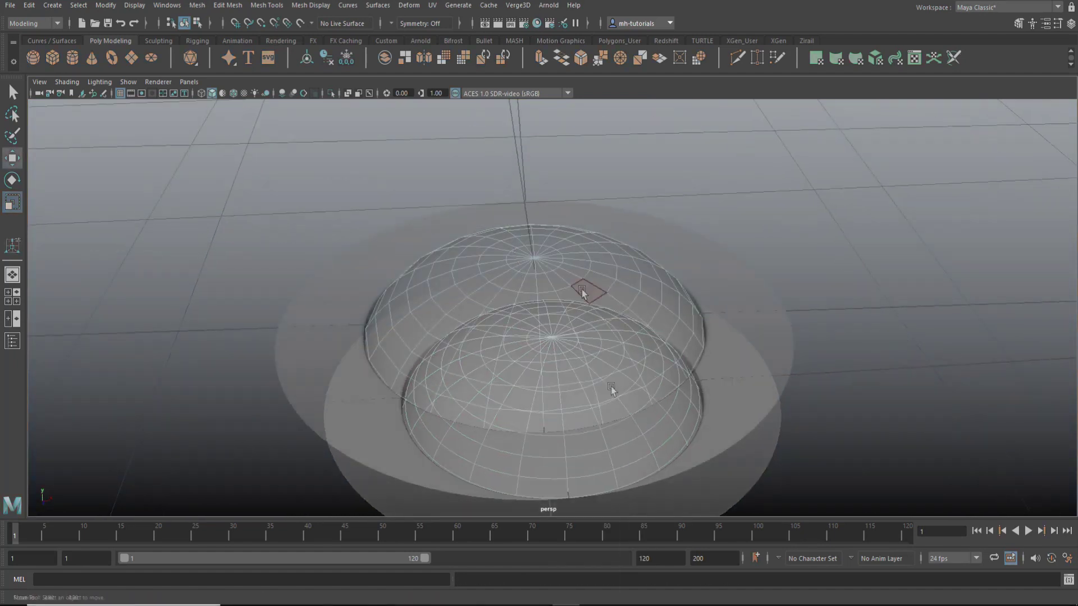
click(547, 284)
shift+double_click(529, 285)
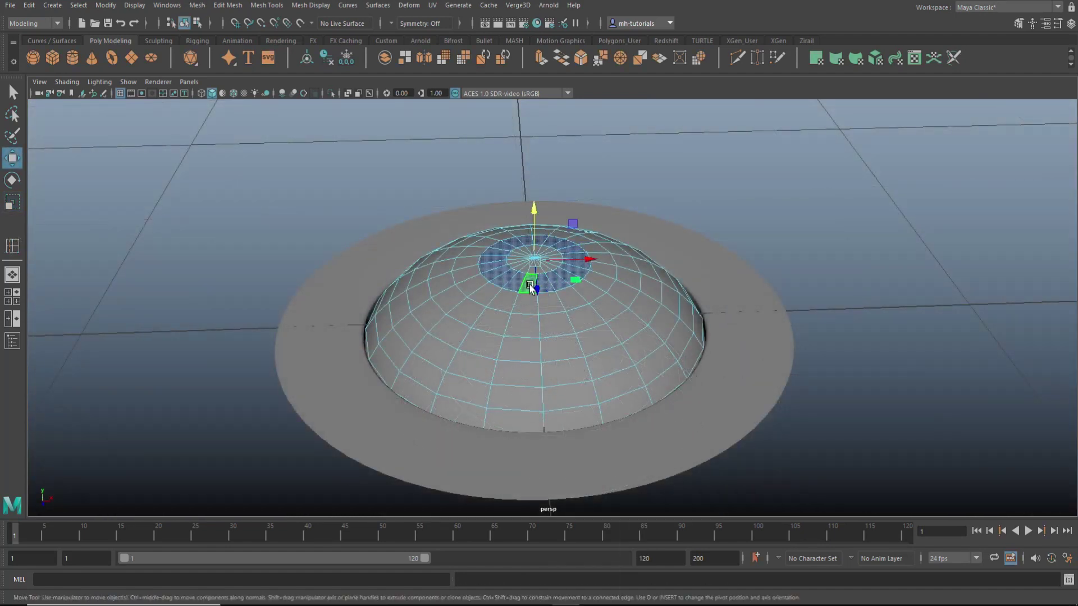
key(shift+period)
key(b)
drag(567, 296, 391, 332)
drag(533, 220, 508, 281)
key(b)
key(b)
drag(535, 249, 535, 253)
Adjust the height of the dome's centre vertex with a widened soft selection to refine the dish
click(787, 228)
alt+drag(787, 228, 781, 266)
right_drag(642, 199, 588, 200)
scroll(525, 309, up, 4)
click(524, 310)
key(b)
drag(624, 317, 660, 317)
drag(520, 253, 520, 263)
key(ctrl+z)
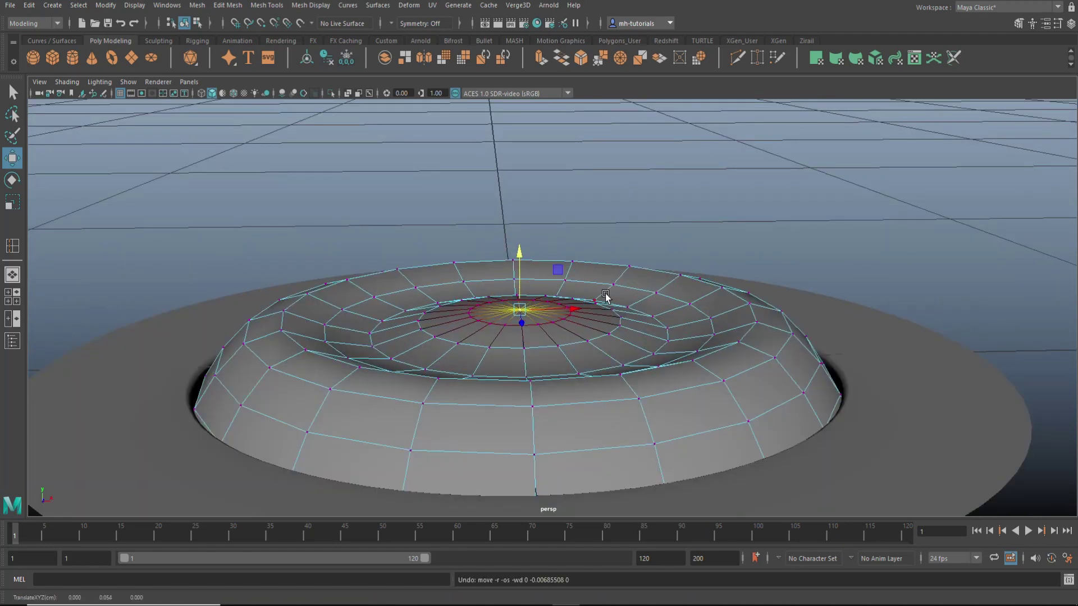
key(b)
drag(629, 262, 634, 270)
drag(519, 256, 519, 254)
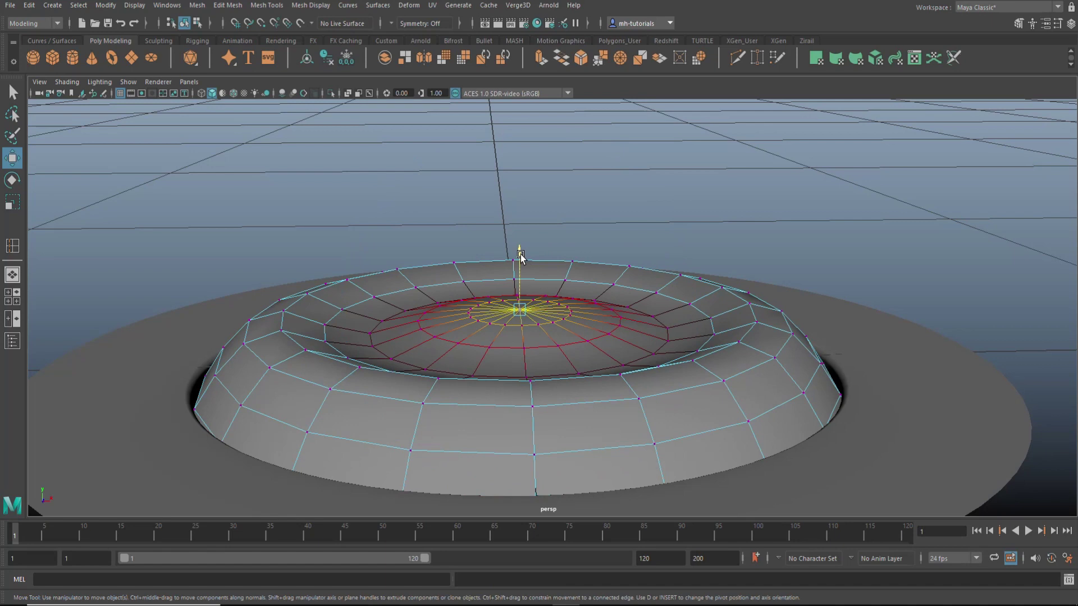
Smooth the dished dome mesh with 2 divisions
right_drag(748, 288, 784, 273)
click(197, 5)
click(224, 143)
key(Return)
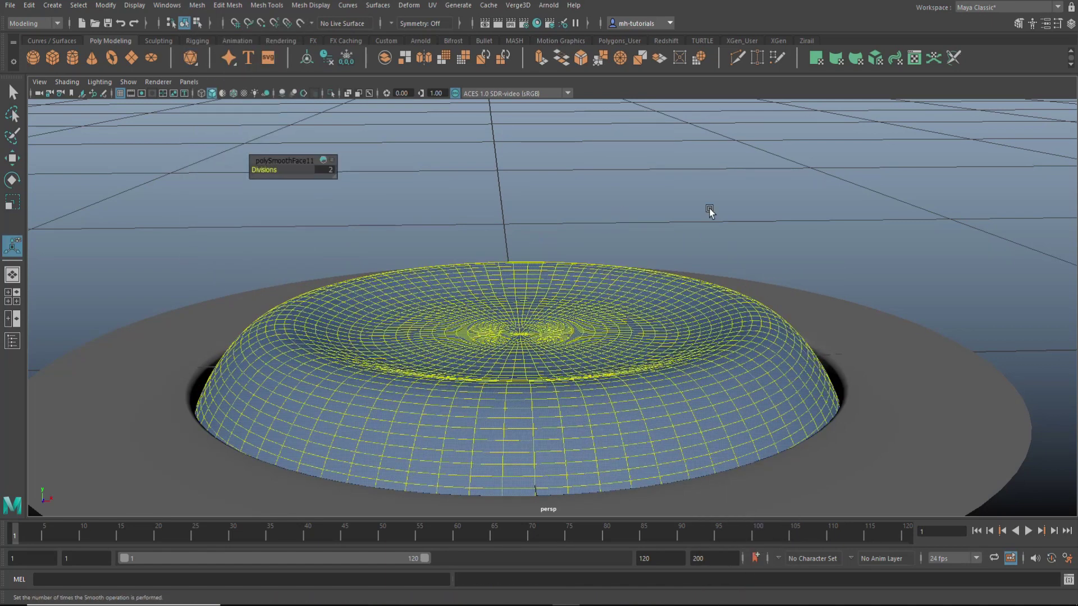
click(707, 183)
Combine the dome and ring into one mesh and move it next to the oval button
scroll(731, 279, down, 8)
alt+drag(731, 279, 656, 371)
alt+middle_drag(657, 371, 744, 334)
alt+right_drag(744, 334, 624, 387)
click(651, 306)
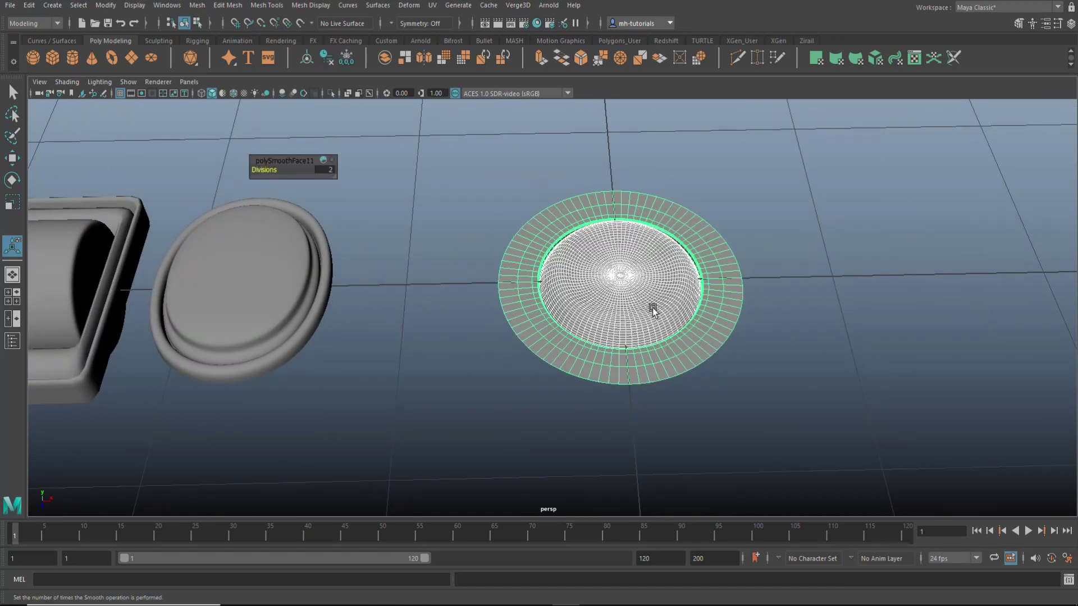
click(197, 5)
click(225, 140)
scroll(458, 316, down, 3)
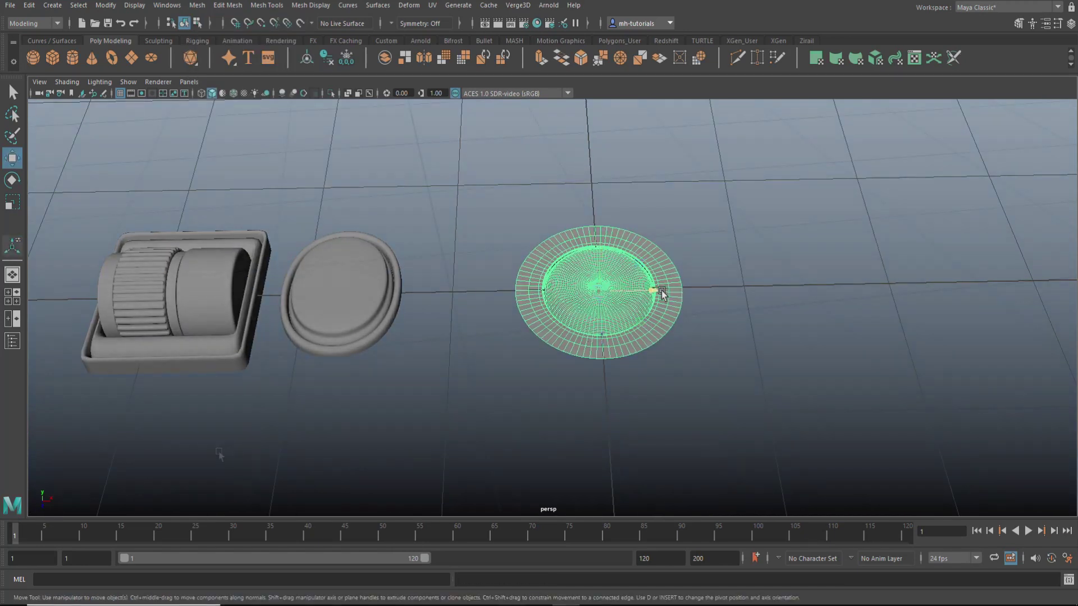
click(219, 452)
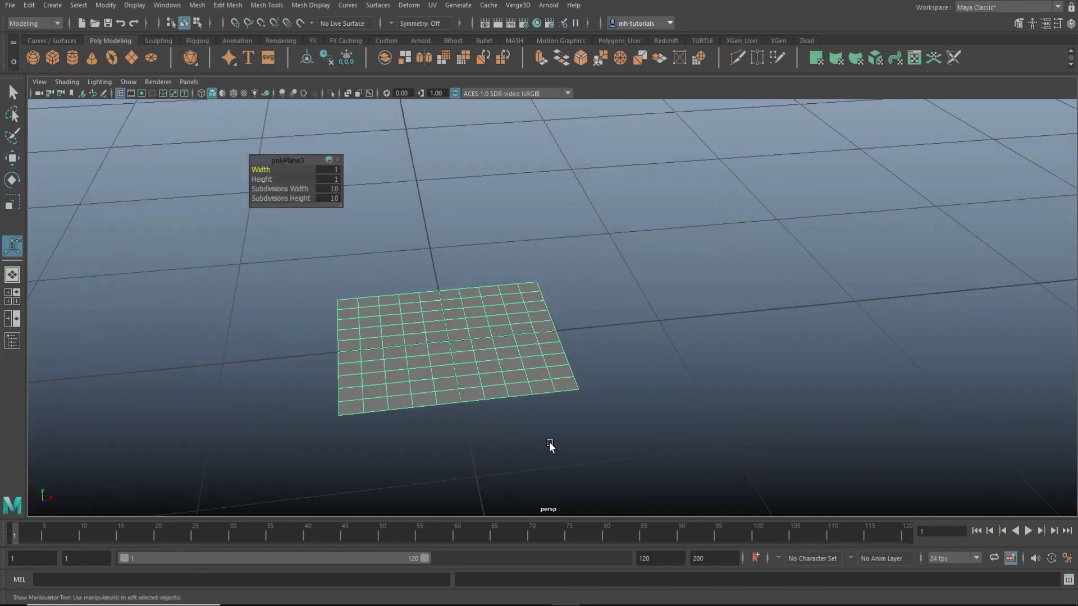
Extrude a centred cross with two-face-wide arms upward from the polygon plane
alt+drag(548, 445, 505, 457)
scroll(638, 452, up, 3)
alt+drag(638, 452, 534, 317)
right_drag(585, 242, 584, 281)
key(q)
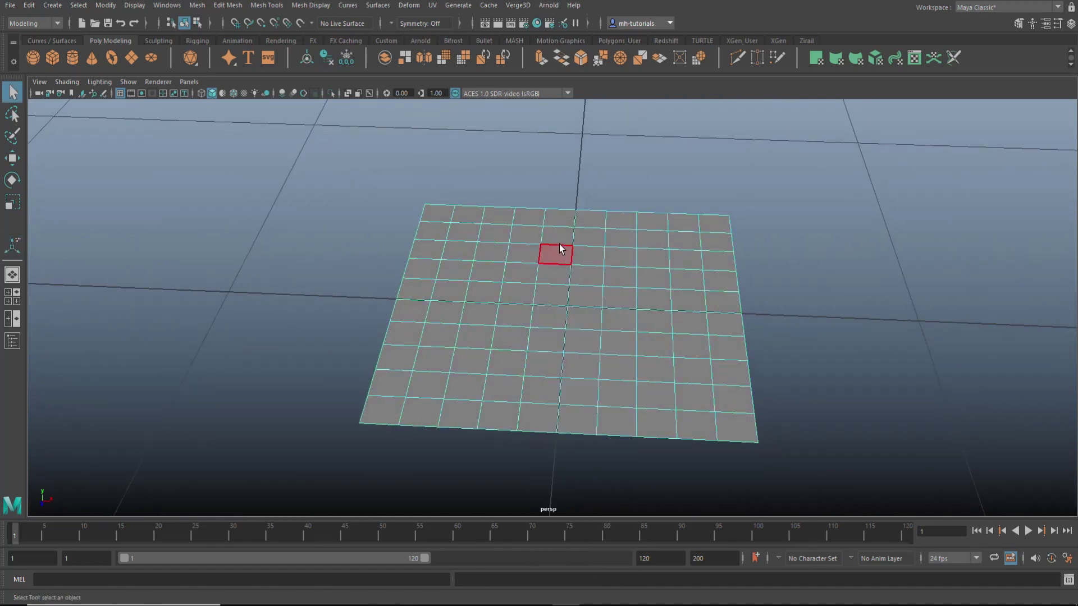
drag(574, 284, 586, 237)
alt+drag(849, 336, 842, 376)
shift+drag(440, 249, 640, 250)
shift+drag(546, 251, 583, 251)
shift+click(686, 257)
shift+drag(688, 288, 442, 283)
alt+drag(868, 354, 873, 312)
key(ctrl+e)
key(w)
drag(563, 258, 795, 240)
Bevel the cross's upper outline edges with a fraction of 0.1 and 2 segments
right_drag(736, 168, 745, 135)
double_click(507, 312)
alt+drag(508, 313, 555, 327)
shift+double_click(555, 327)
shift+double_click(596, 277)
double_click(597, 277)
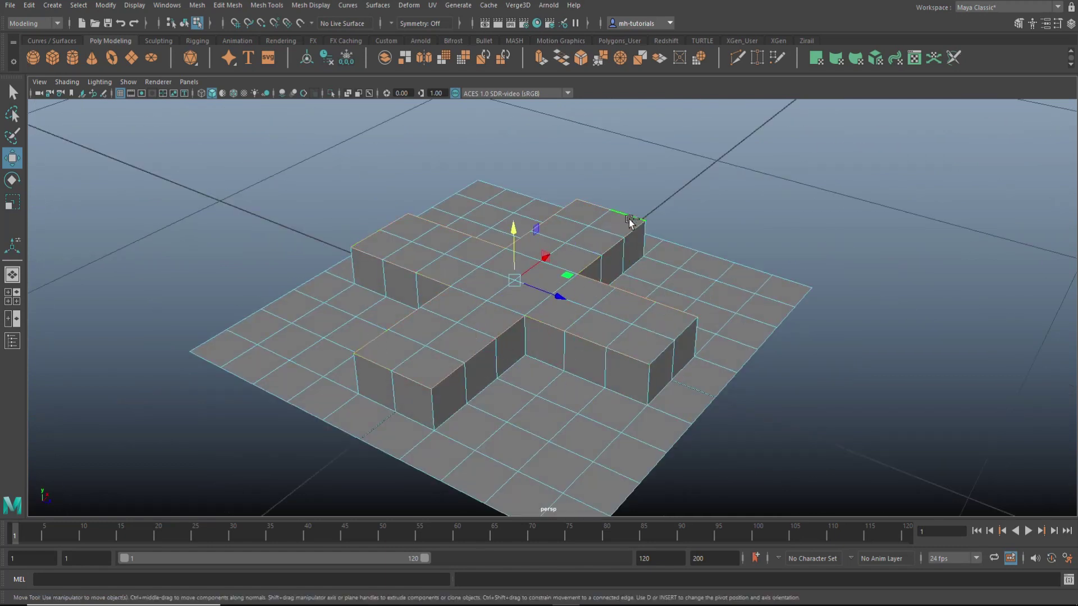
key(ctrl+b)
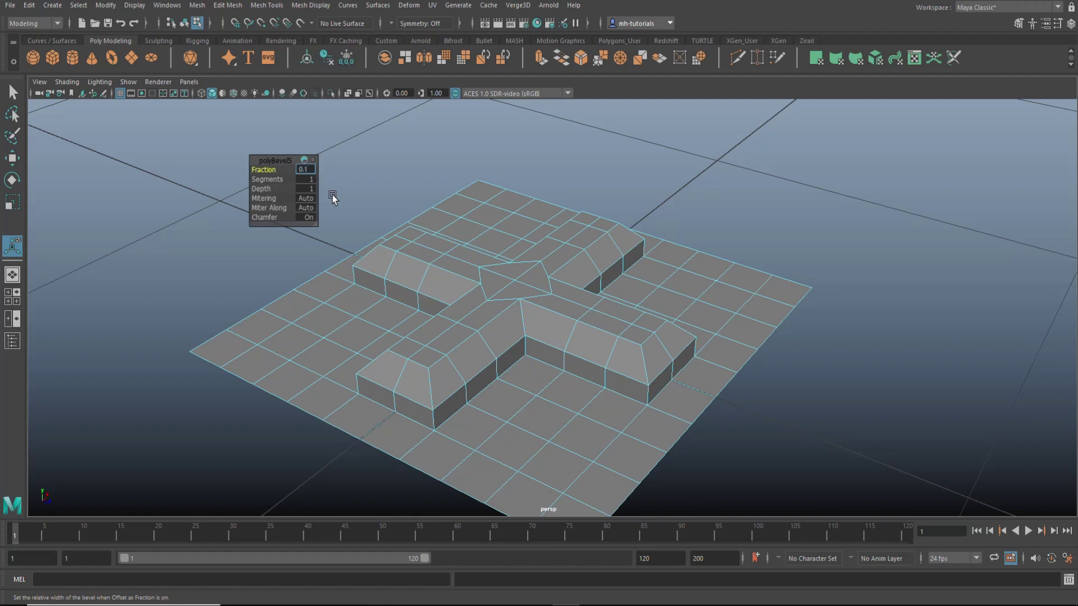
click(306, 179)
text(2)
key(Return)
Preview the cross plate smoothed from another angle, then return to the unsmoothed display
key(q)
key(F8)
key(3)
click(797, 312)
alt+drag(800, 311, 716, 343)
click(540, 354)
key(1)
scroll(412, 341, up, 3)
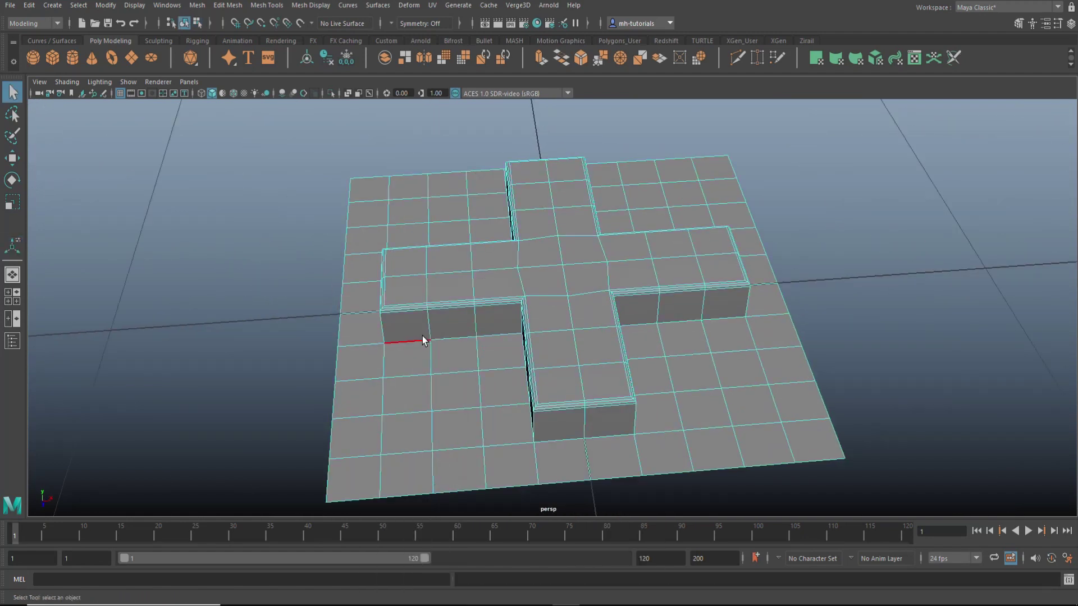
Bevel the edges where the cross's side walls meet the plane
shift+double_click(631, 324)
alt+drag(404, 354, 557, 358)
shift+double_click(557, 358)
alt+drag(152, 367, 292, 370)
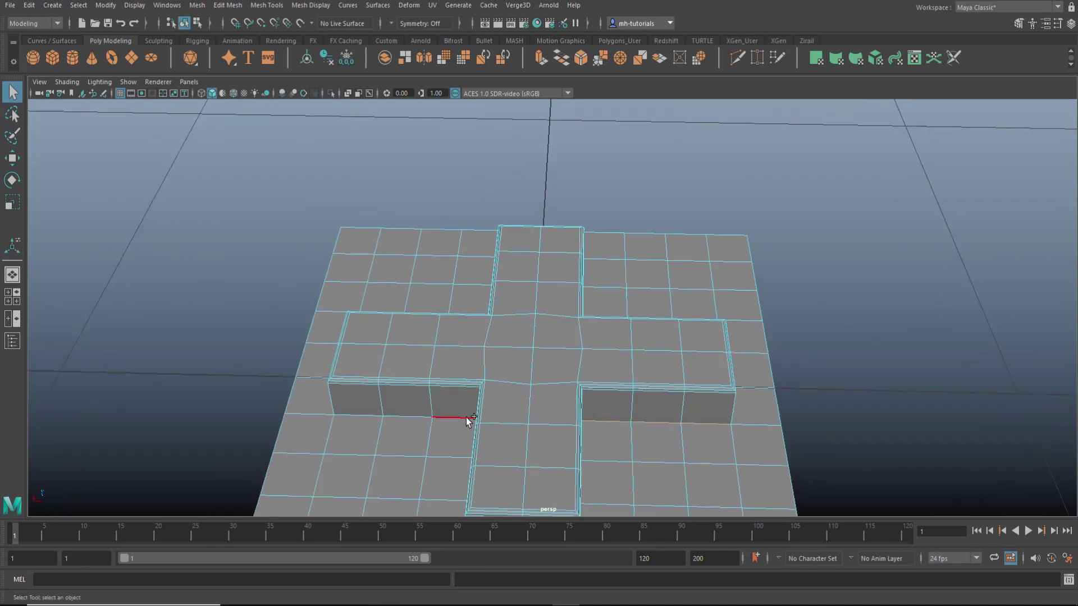
shift+double_click(466, 416)
alt+drag(466, 417, 612, 421)
alt+drag(619, 496, 651, 410)
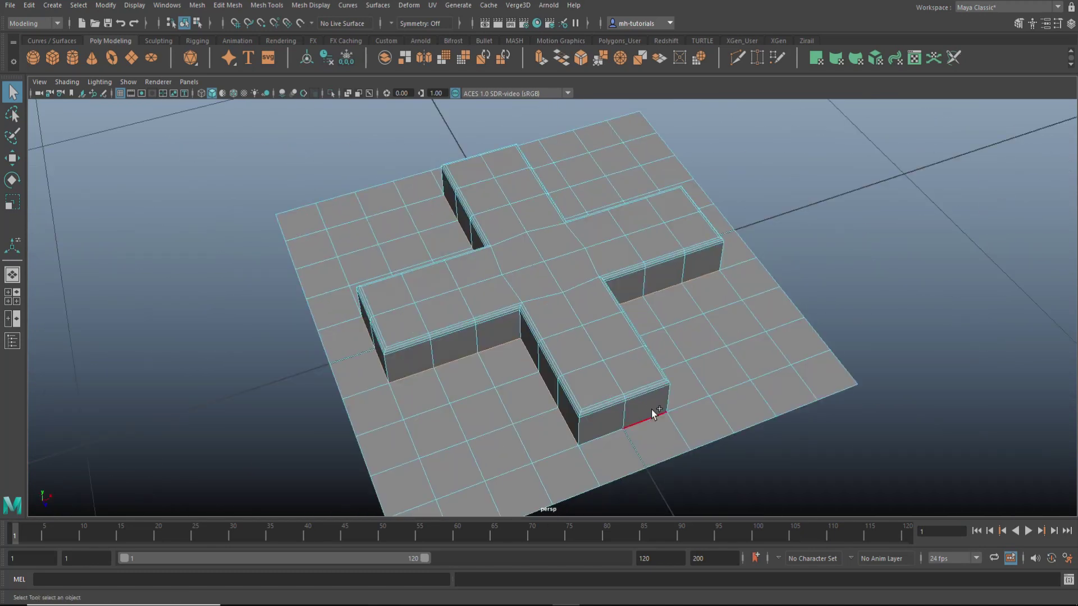
key(ctrl+b)
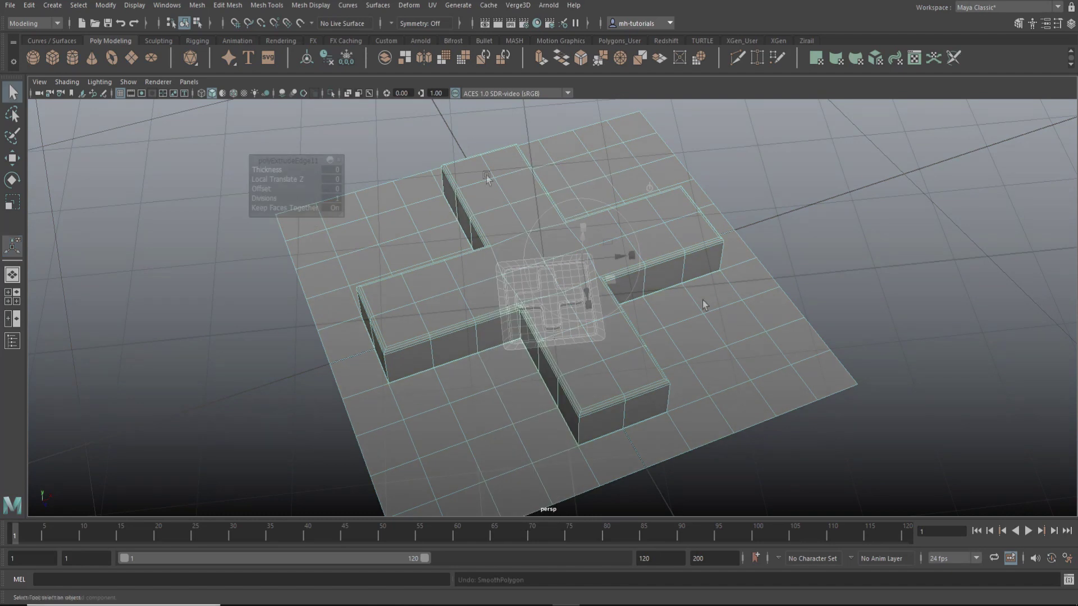
Smooth the framed cross plate mesh and show the hidden parts again
click(202, 7)
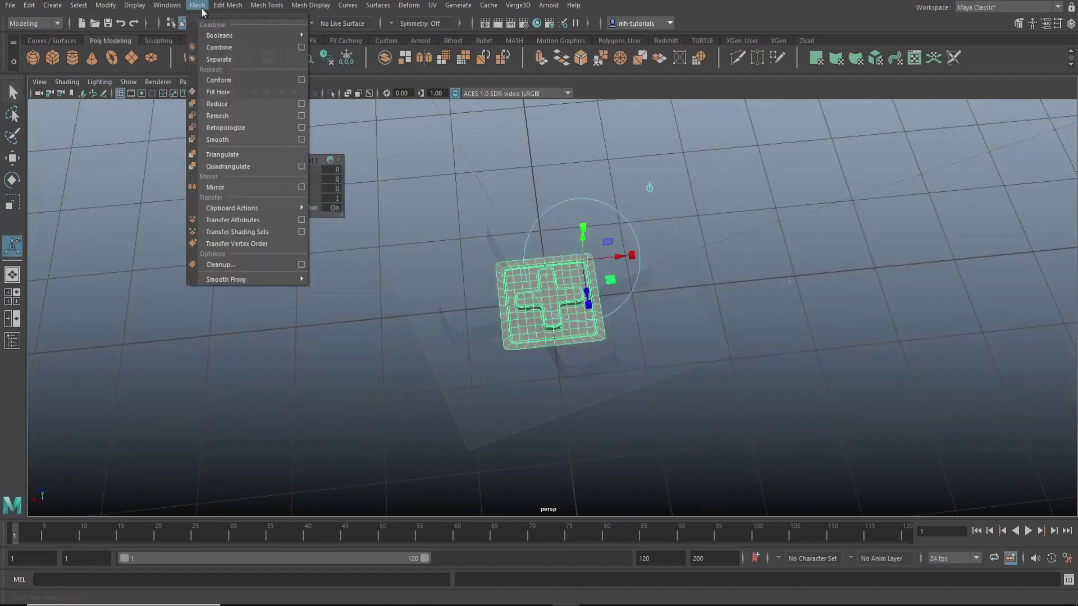
click(217, 139)
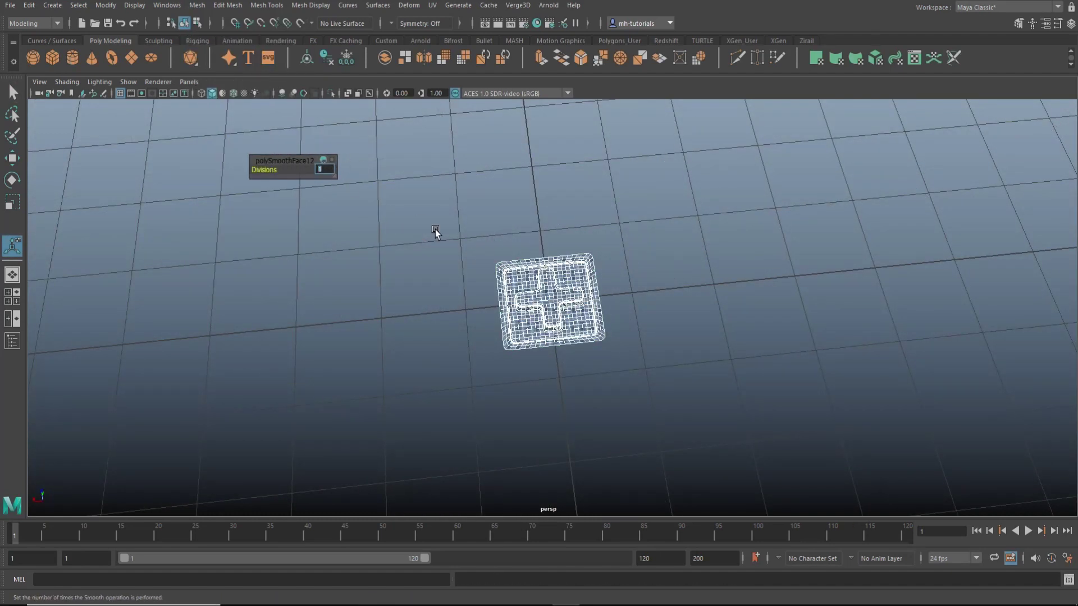
click(381, 245)
click(197, 5)
mouse_move(135, 5)
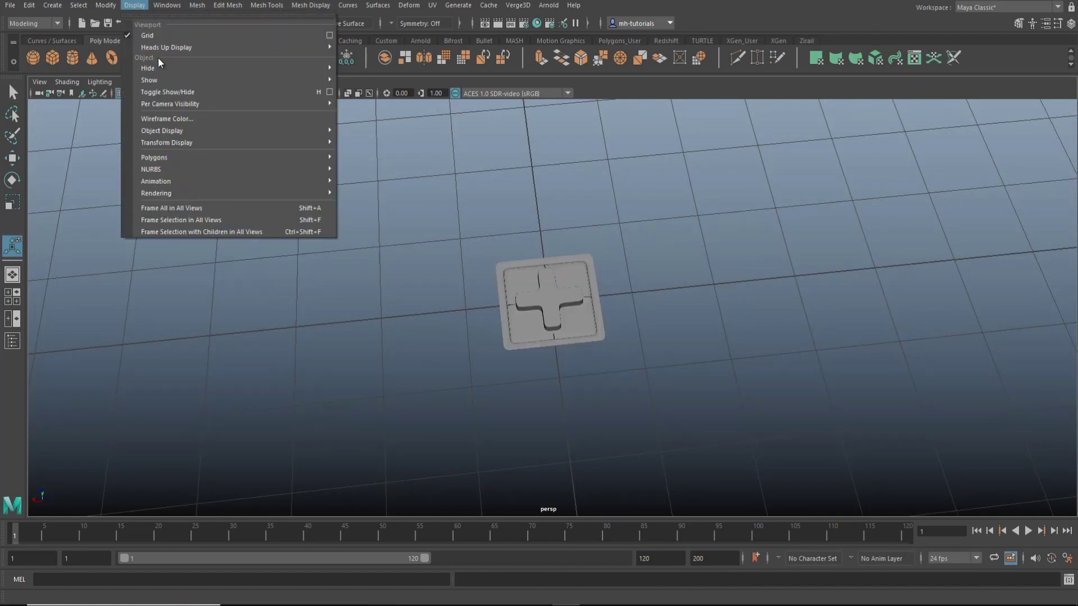
mouse_move(163, 79)
click(364, 106)
Move the cross plate beside the round dome, in line with the other parts
click(508, 336)
key(w)
drag(500, 311, 438, 318)
click(683, 429)
scroll(683, 429, down, 3)
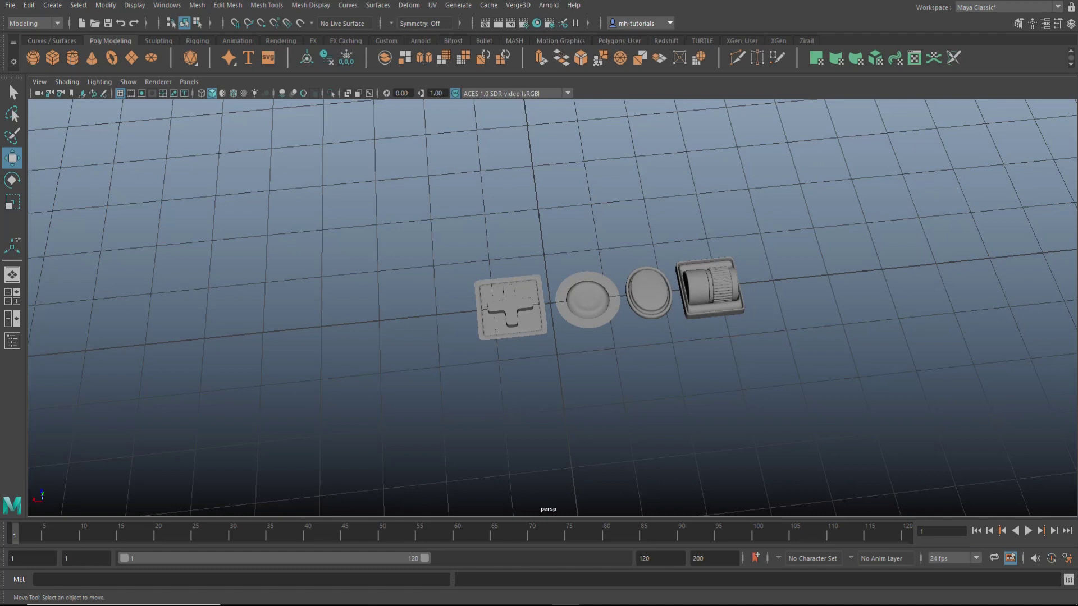
Create a new polygon plane and move it beside the cross plate
click(131, 58)
drag(471, 314, 372, 325)
key(f)
Extrude a rectangular block of faces in the plane's middle with offset 0.01 and raise it about 0.101
right_drag(558, 240, 558, 273)
click(500, 236)
mouse_move(500, 236)
shift+mouse_down()
mouse_move(601, 368)
mouse_move(514, 250)
shift+mouse_up()
alt+drag(456, 282, 438, 321)
shift+drag(554, 256, 553, 263)
key(ctrl+e)
drag(271, 190, 307, 201)
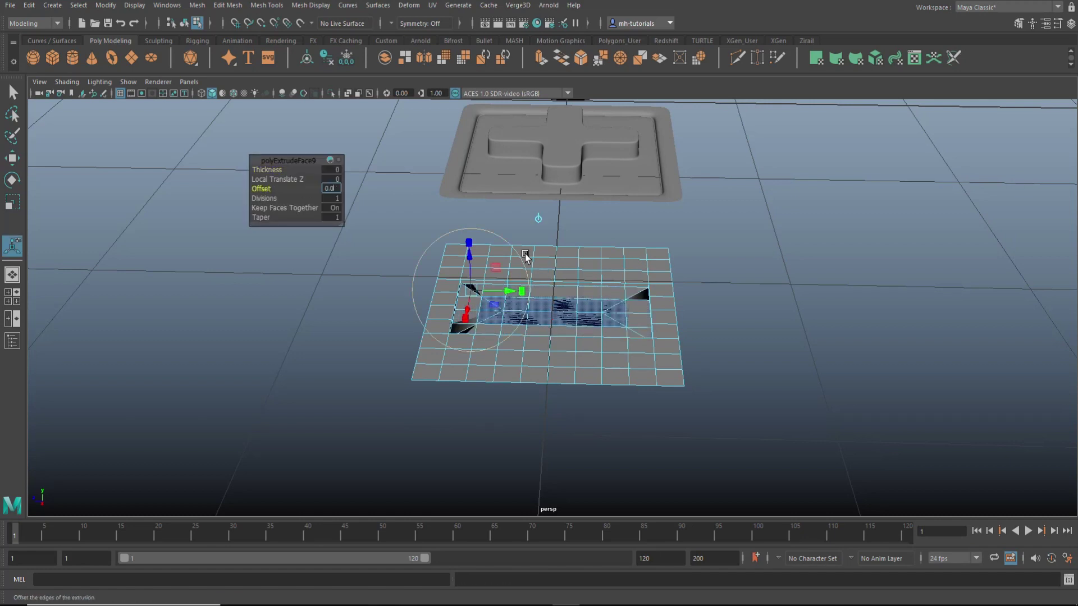
text(1)
key(Return)
drag(468, 254, 459, 228)
Lower the crosswise edge rows in the middle of the raised block to form a dip
key(space)
key(space)
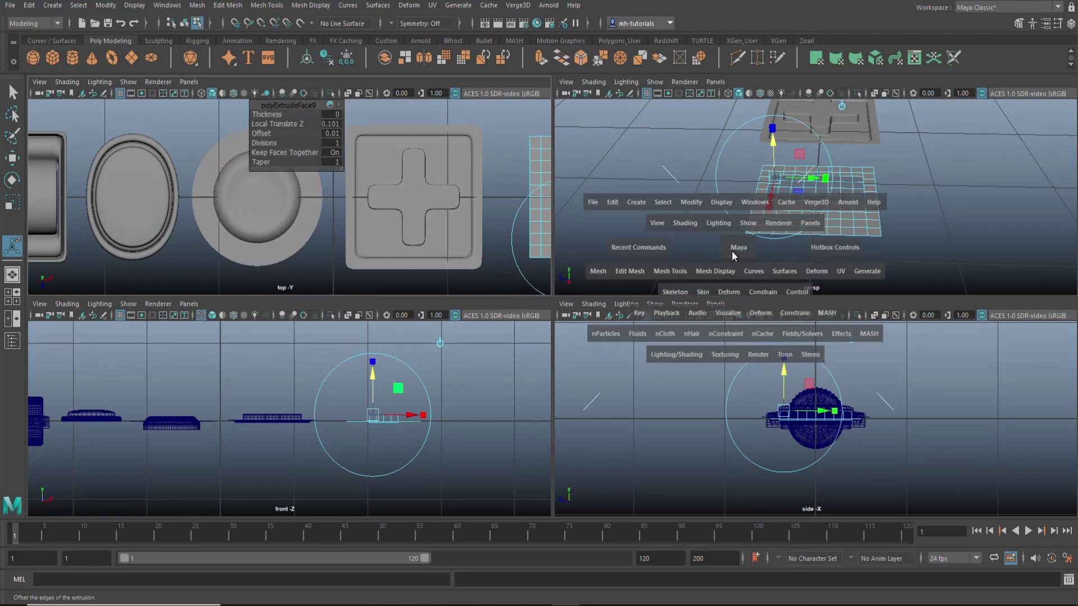
alt+drag(827, 387, 842, 342)
right_drag(567, 281, 558, 248)
click(556, 288)
shift+double_click(551, 262)
key(w)
drag(552, 223, 552, 245)
Adjust the heights of the neighbouring and end edge rows to shape the block's top into a concave curve
double_click(588, 257)
click(470, 290)
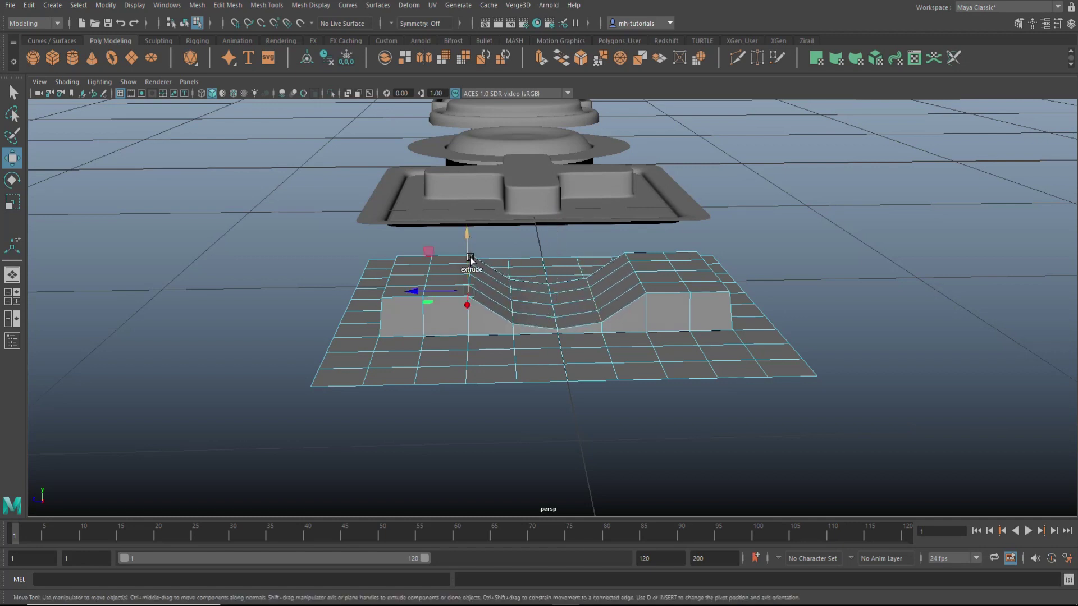
alt+drag(487, 216, 474, 241)
mouse_move(550, 231)
mouse_down()
mouse_move(550, 243)
mouse_move(554, 225)
mouse_up()
shift+double_click(425, 288)
double_click(722, 290)
click(554, 218)
Bevel the outline edges of the curved block's top with a fraction of 0.1 and view the smoothed part
double_click(697, 295)
alt+drag(698, 296, 503, 429)
shift+double_click(600, 366)
alt+drag(607, 365, 449, 353)
shift+double_click(602, 379)
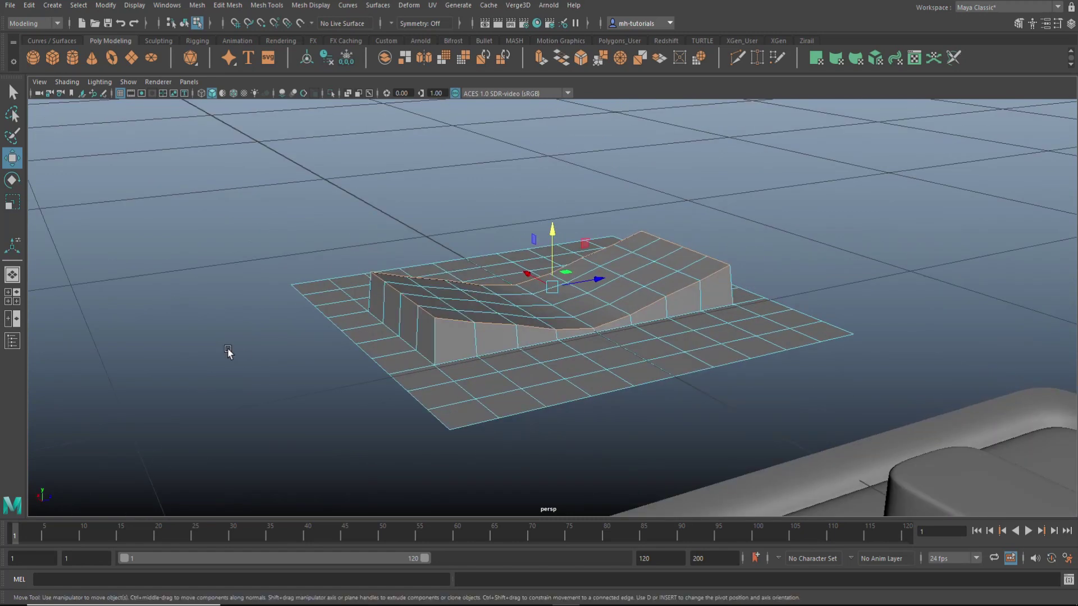
key(ctrl+b)
click(308, 170)
text(0.10.1)
key(Tab)
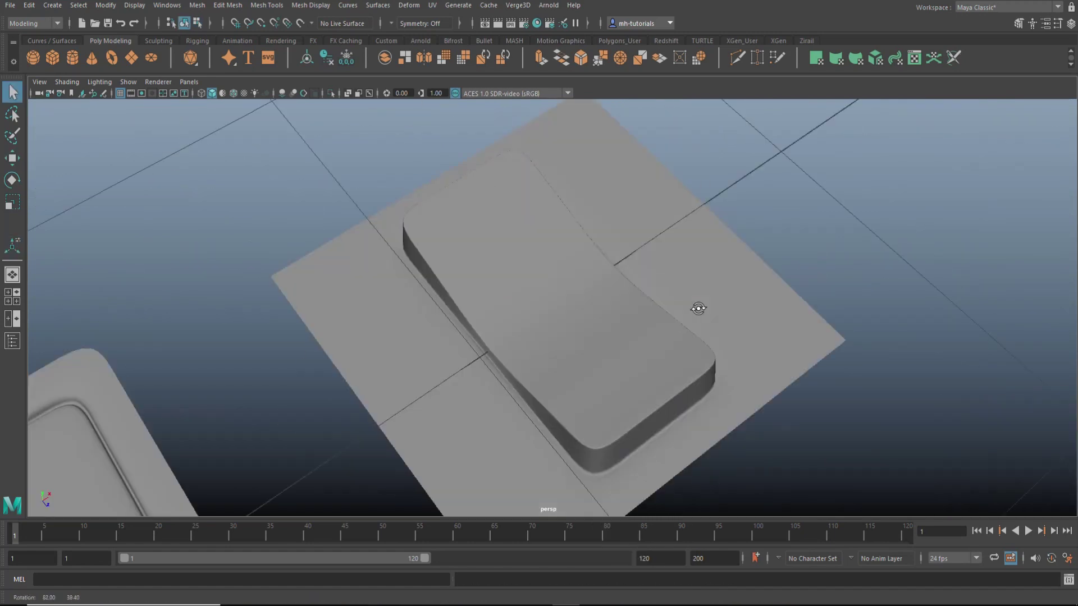
alt+drag(698, 308, 309, 458)
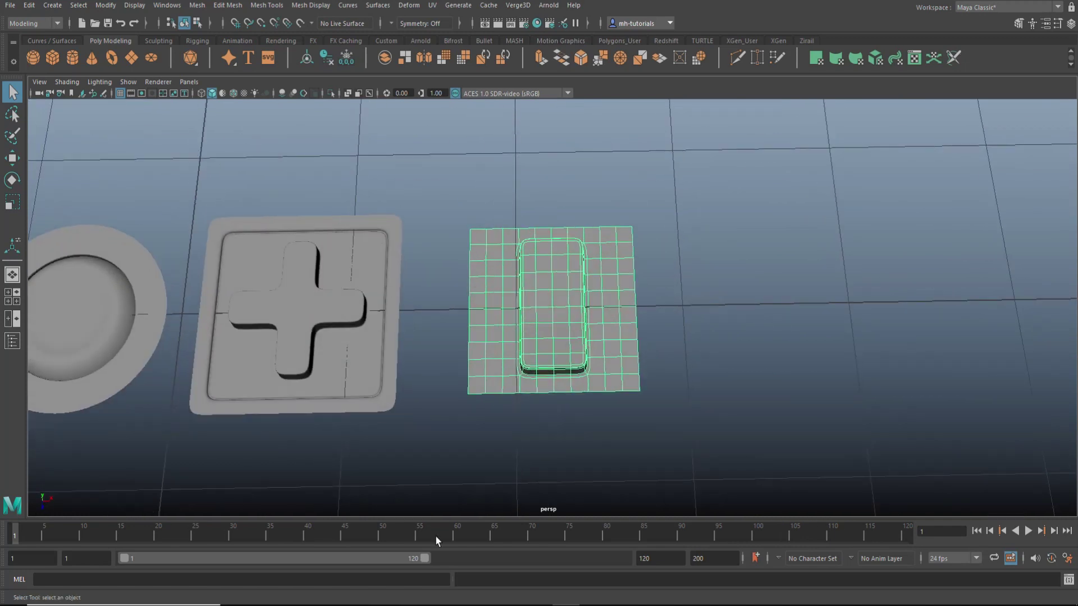
key(r)
click(672, 376)
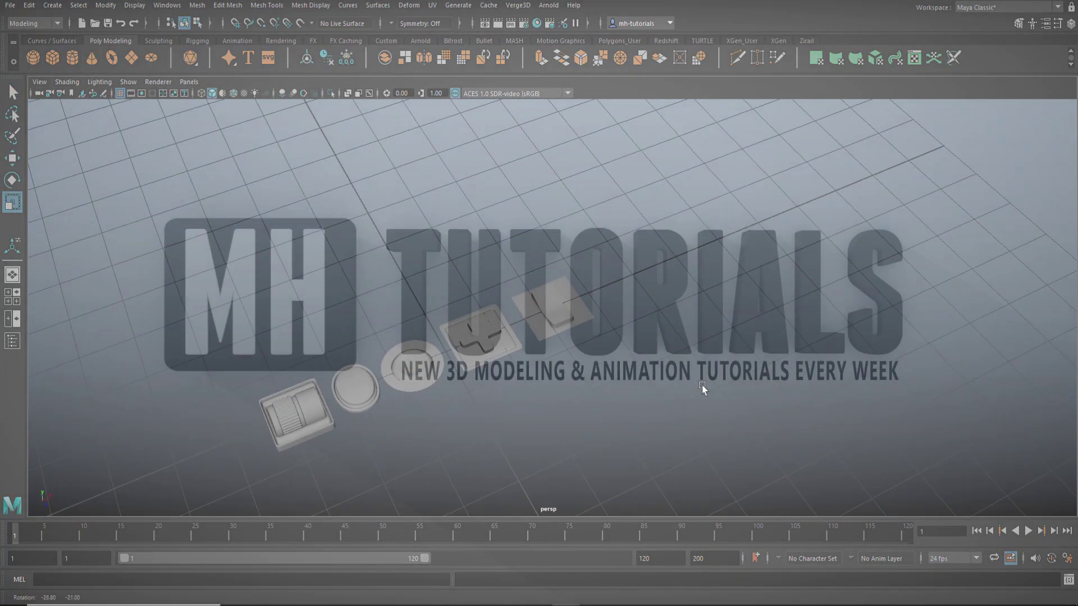